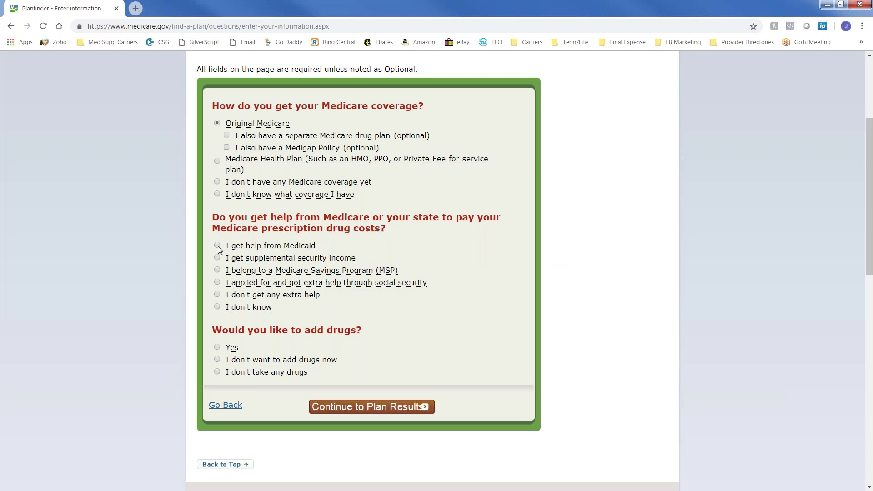
# - Specify getting help from Medicaid and answer Yes to adding drugs, then continue to the drug entry page
pyautogui.click(217, 246)
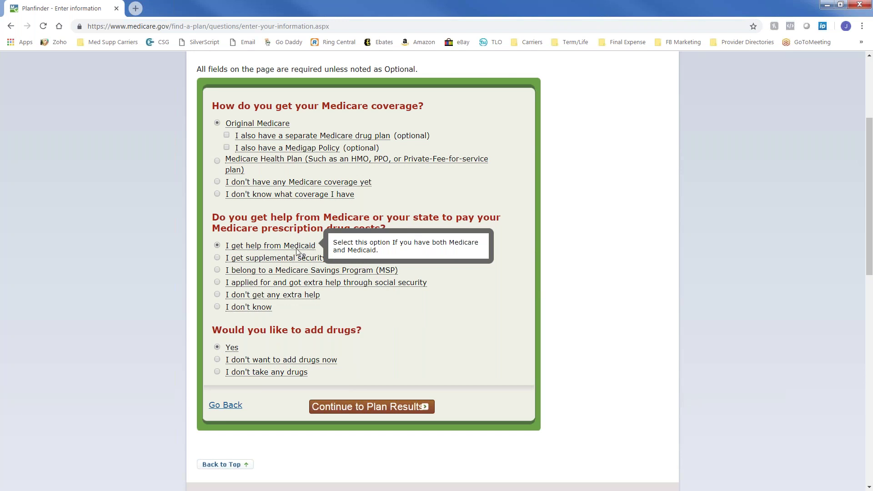
pyautogui.moveTo(324, 244); pyautogui.dragTo(227, 253)
pyautogui.click(138, 272)
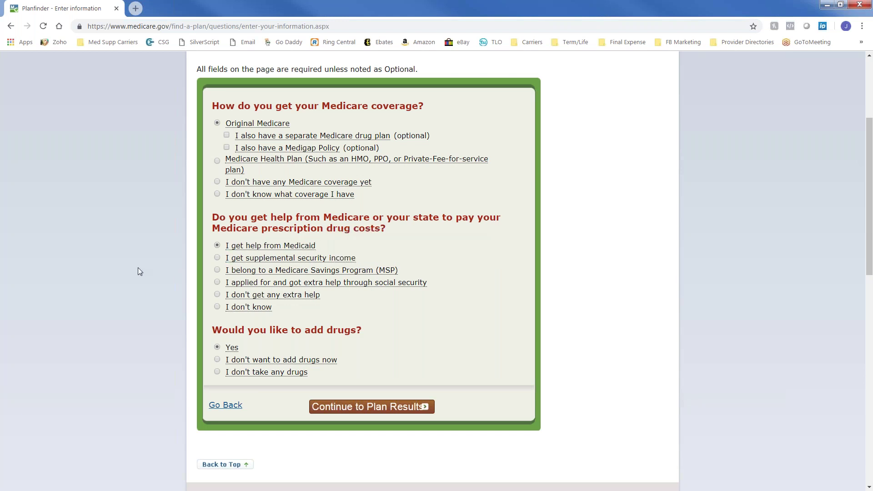
pyautogui.click(351, 410)
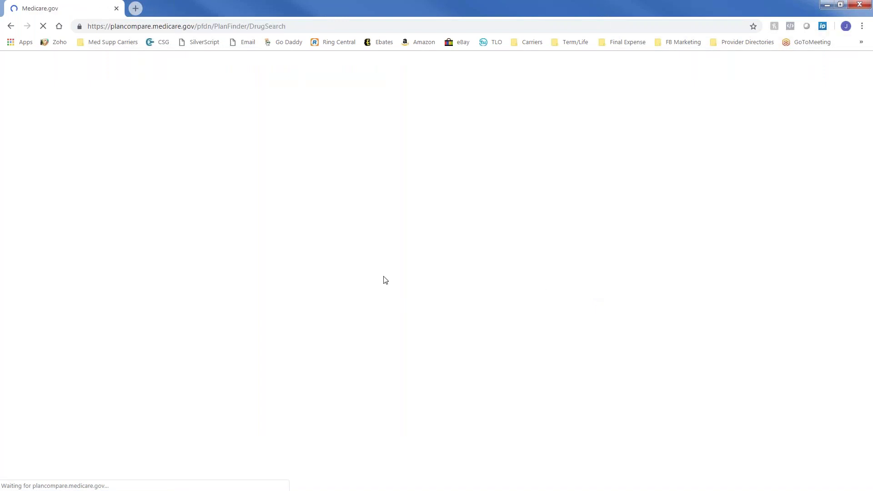
# - Add Metformin Hcl TAB 1000MG to the drug list with quantity 60, every 1 month, from a retail pharmacy
pyautogui.scroll(-3, 171, 251)
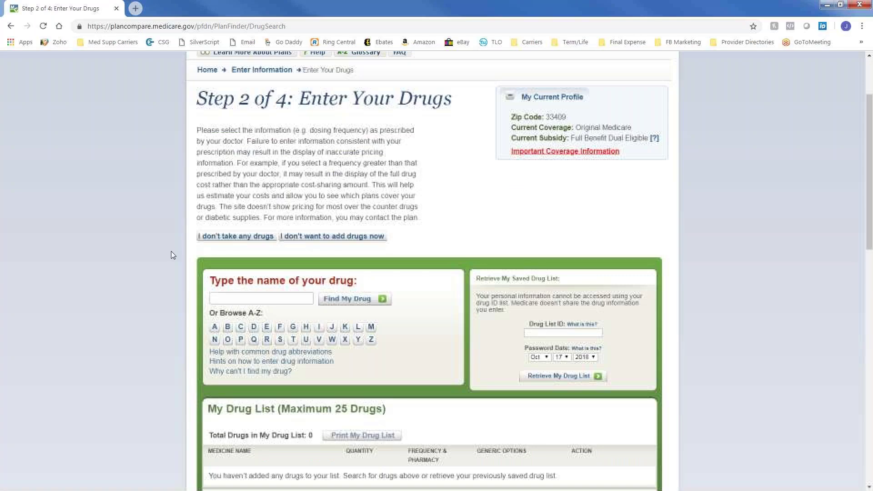
pyautogui.scroll(-1, 171, 251)
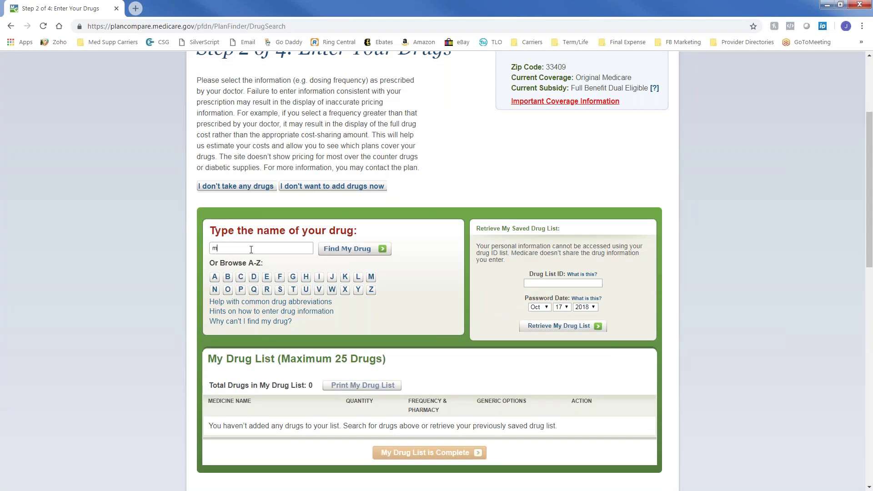
pyautogui.write('formin')
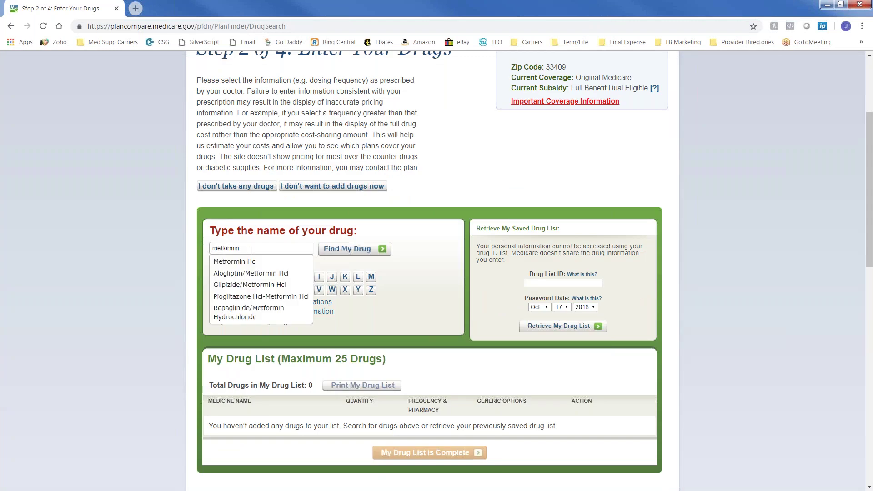
pyautogui.click(235, 262)
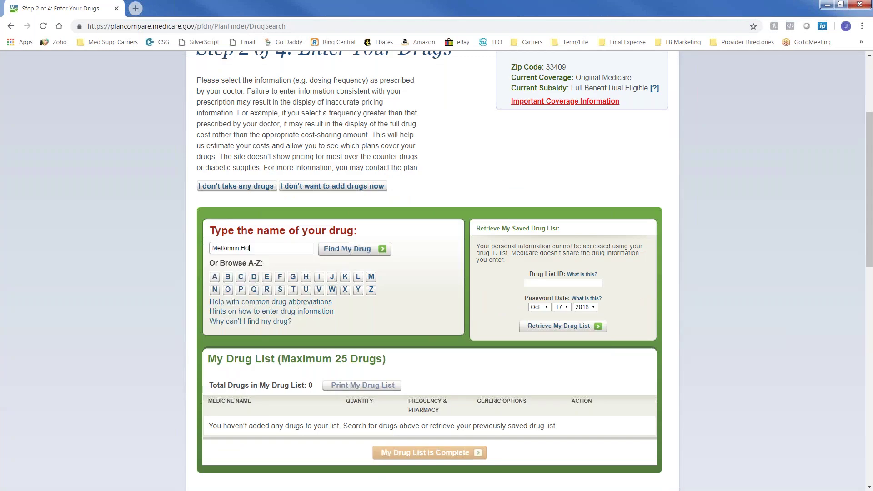
pyautogui.press('Return')
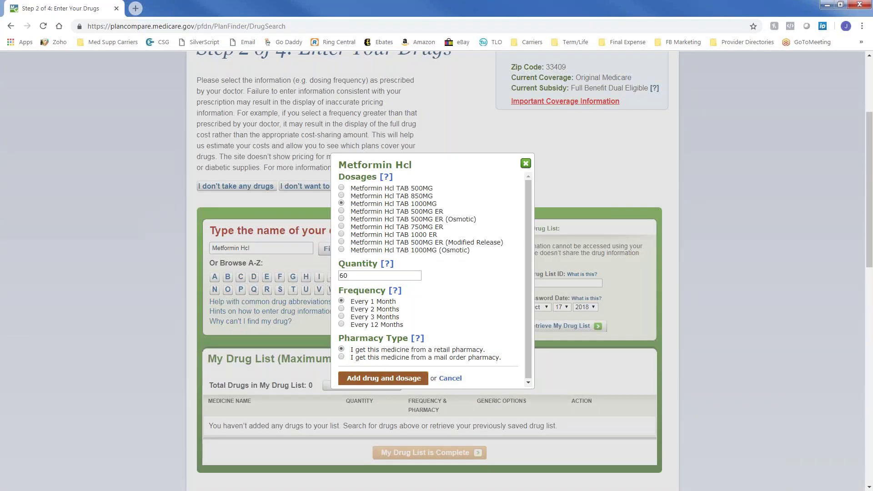
pyautogui.click(364, 378)
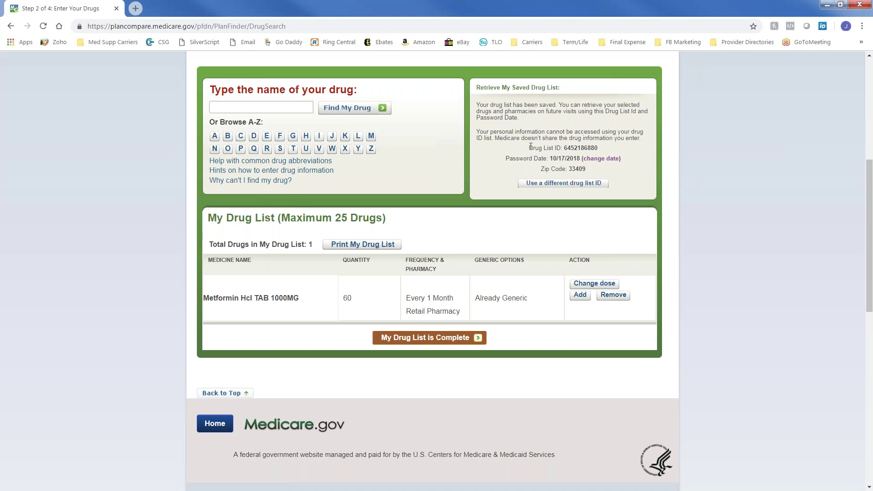
# - Examine the Drug List ID and password date of the saved drug list
pyautogui.moveTo(529, 146); pyautogui.dragTo(601, 146)
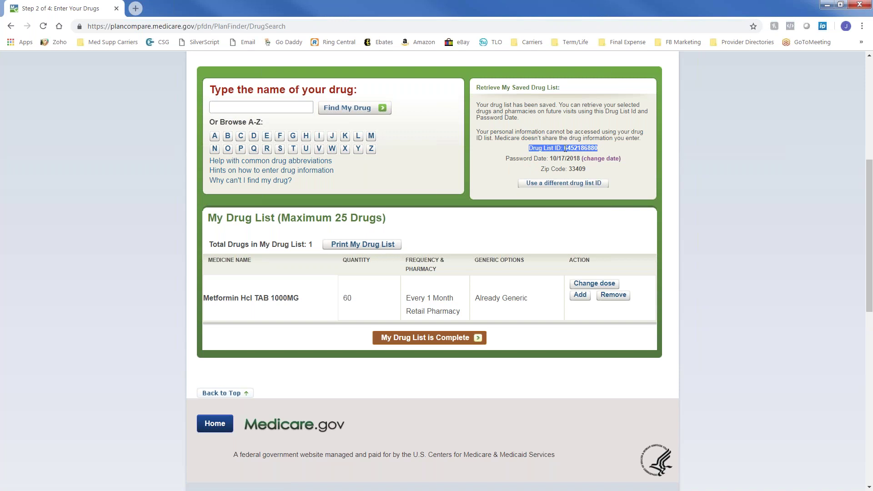
pyautogui.moveTo(549, 160); pyautogui.dragTo(582, 158)
pyautogui.click(572, 149)
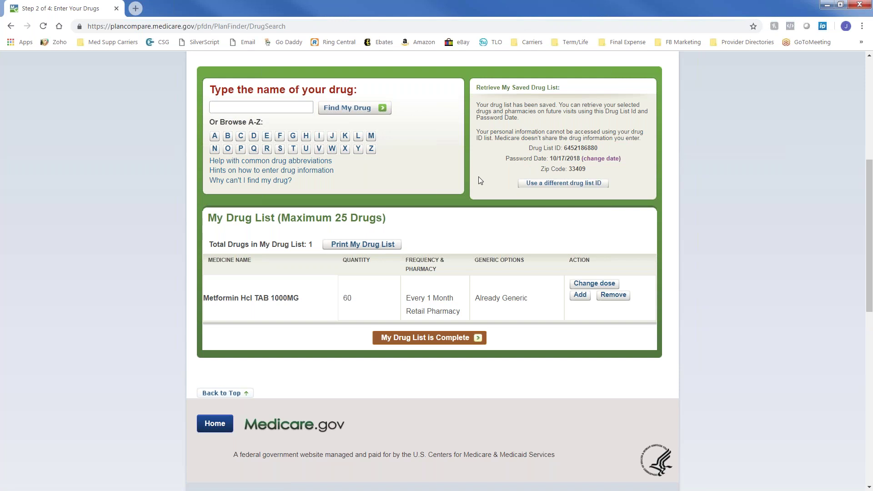
# - Return to the Medicare Plan Finder home page and enter ZIP code 33409 for a basic search
pyautogui.scroll(7, 480, 181)
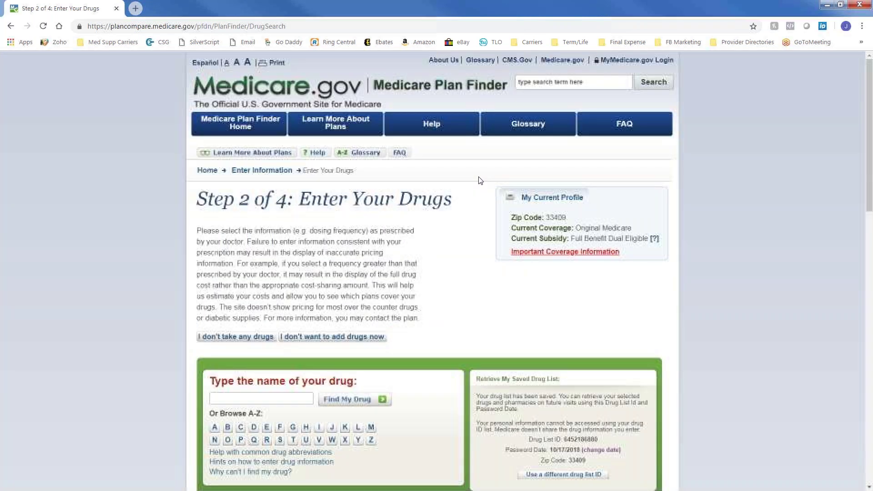
pyautogui.click(240, 123)
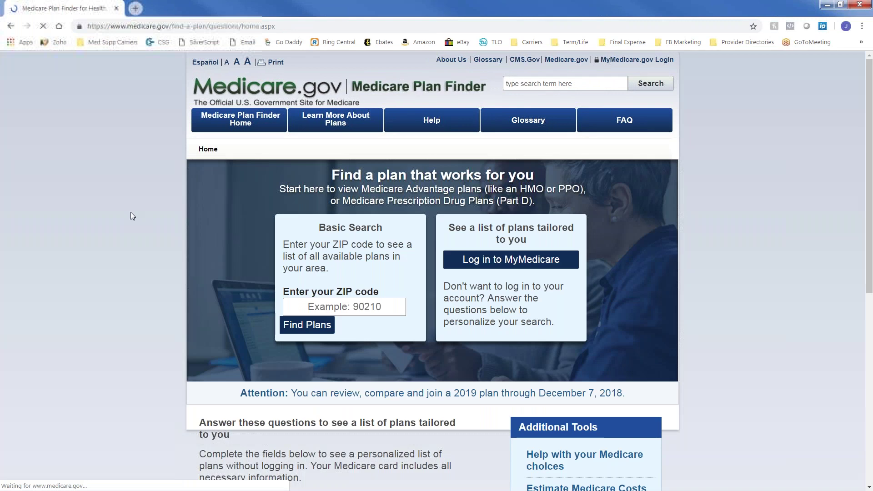
pyautogui.scroll(-2, 298, 163)
pyautogui.click(298, 164)
pyautogui.write('33409')
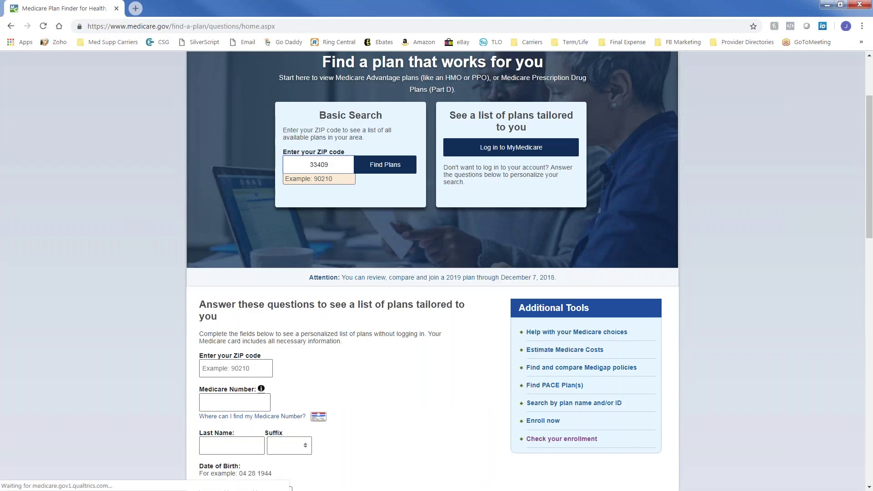
pyautogui.click(10, 26)
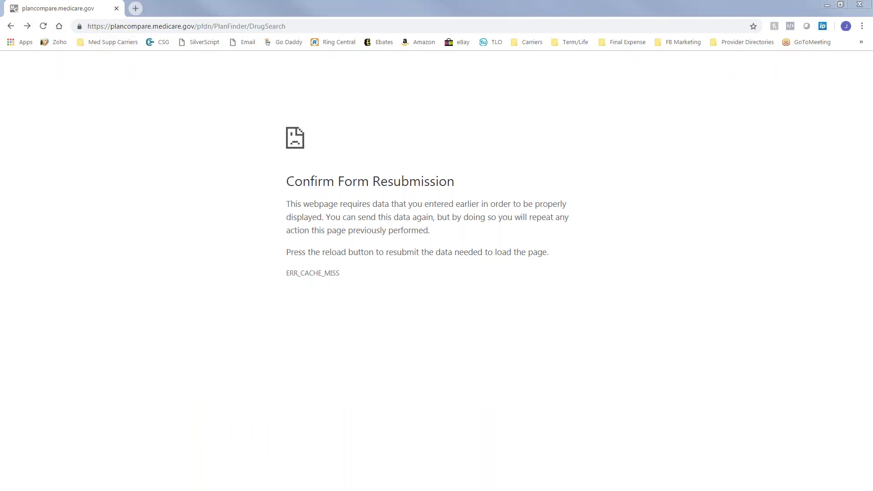
pyautogui.write('33409')
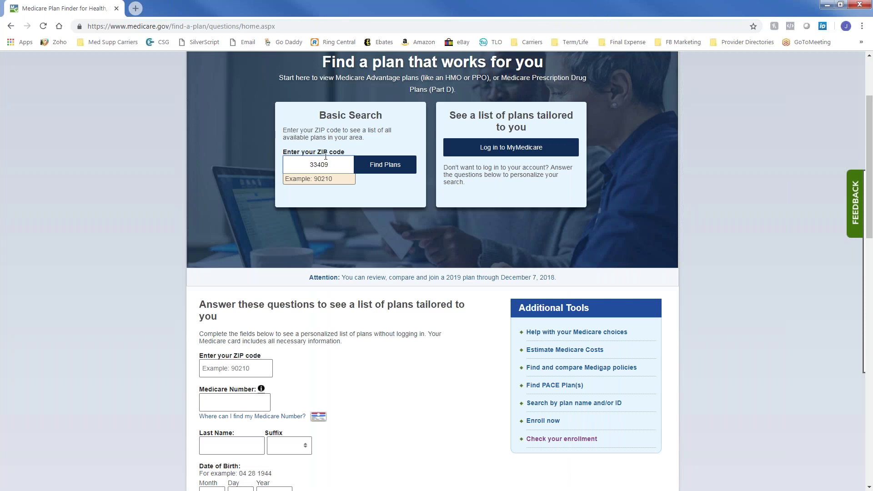
# - Start the plan search and submit the answers Original Medicare, help from Medicaid, and Yes to adding drugs
pyautogui.click(385, 167)
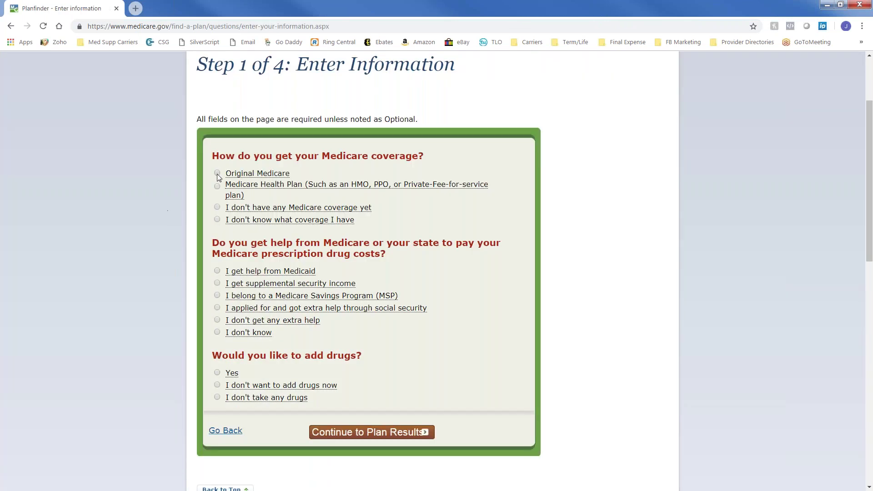
pyautogui.click(217, 174)
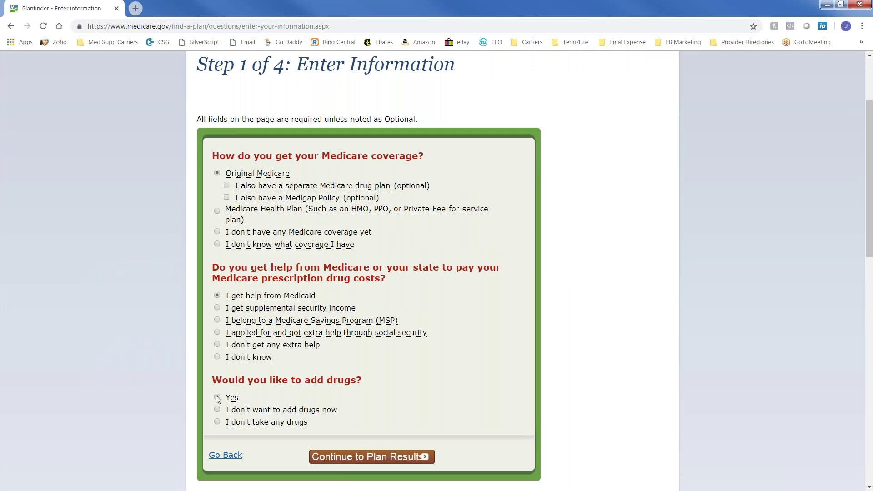
pyautogui.click(370, 456)
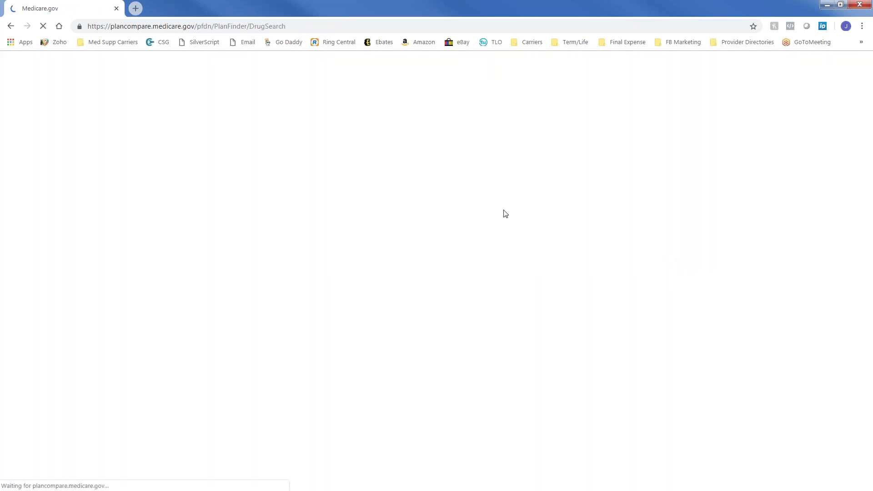
# - Retrieve the saved drug list using its Drug List ID and the preset password date
pyautogui.scroll(-3, 504, 210)
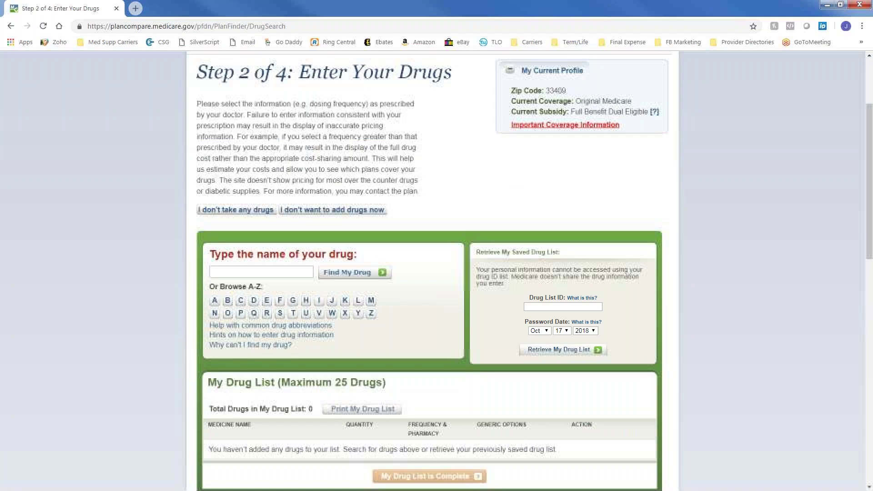
pyautogui.scroll(-2, 503, 210)
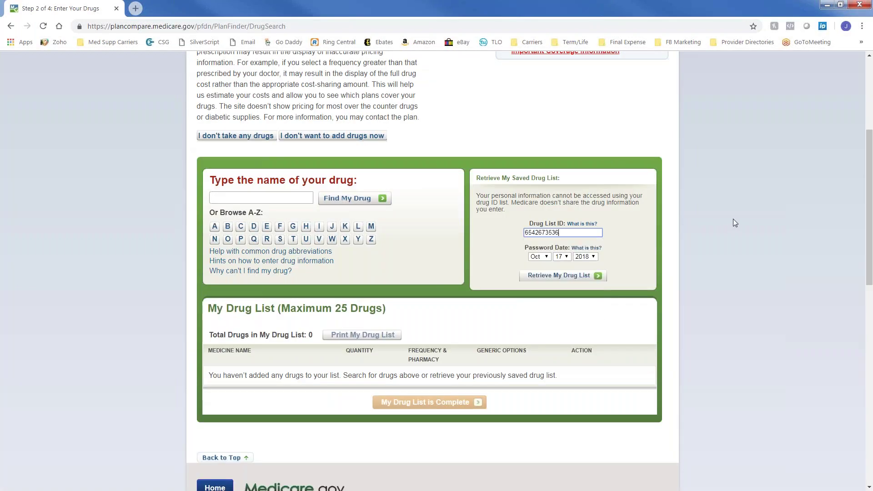
pyautogui.click(734, 218)
pyautogui.click(547, 276)
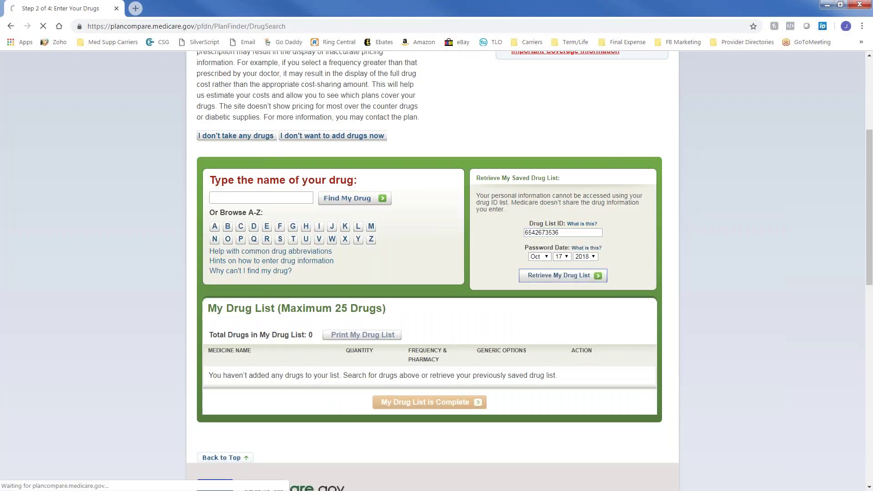
# - Check the Metformin entry in the retrieved drug list and mark the list as complete
pyautogui.scroll(-6, 717, 218)
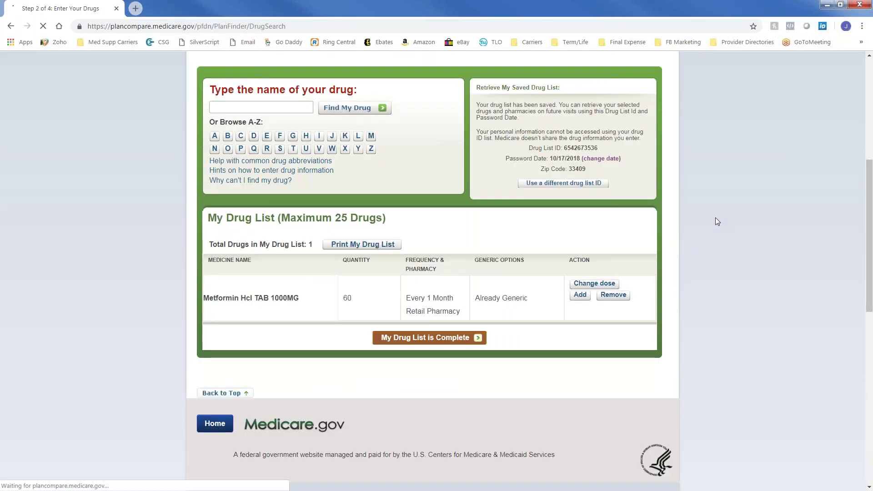
pyautogui.scroll(1, 708, 219)
pyautogui.moveTo(301, 349); pyautogui.dragTo(209, 351)
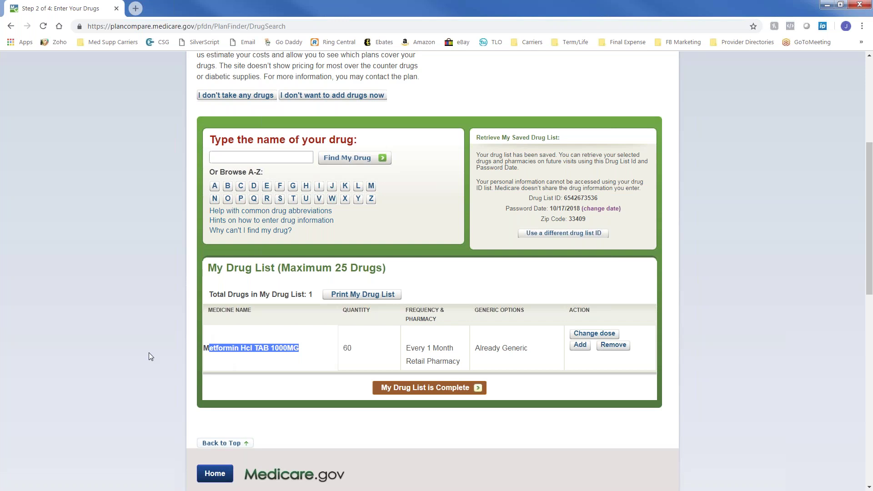
pyautogui.scroll(1, 109, 331)
pyautogui.click(430, 438)
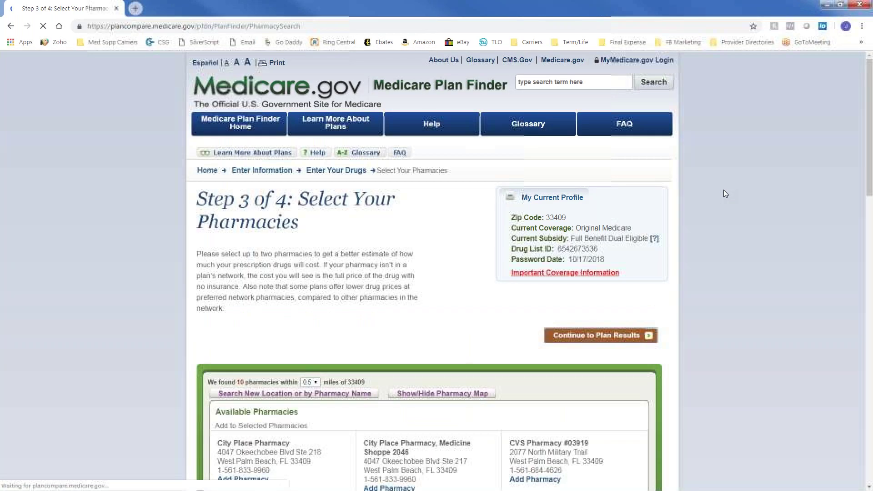
# - Add Publix Pharmacy #0371 and Walgreens #4593 as the selected pharmacies and continue to the plan results
pyautogui.scroll(-4, 687, 216)
pyautogui.scroll(-2, 686, 216)
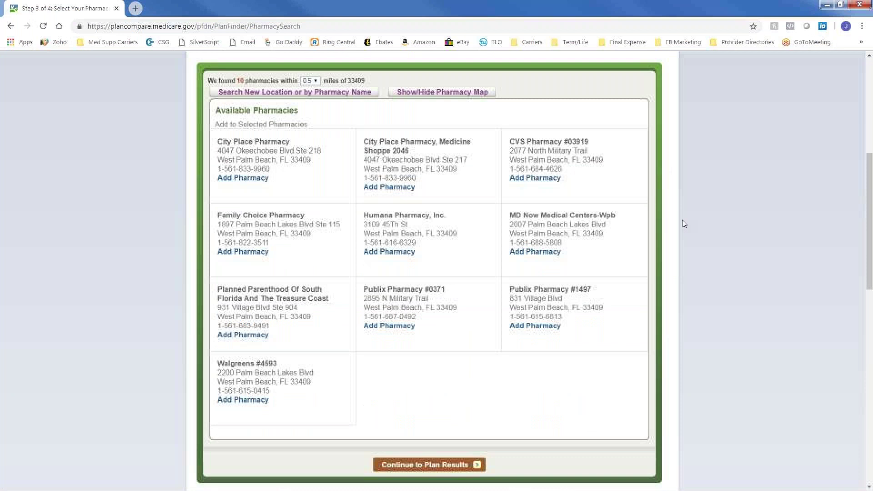
pyautogui.click(388, 327)
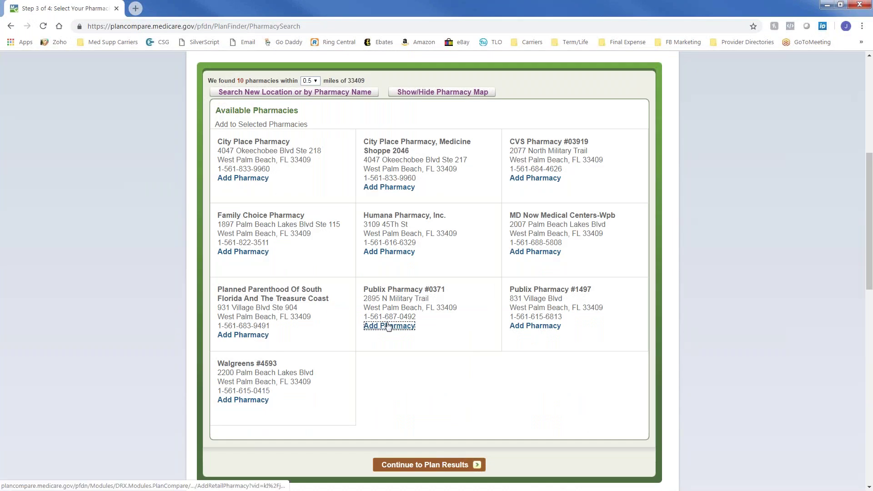
pyautogui.scroll(-2, 271, 336)
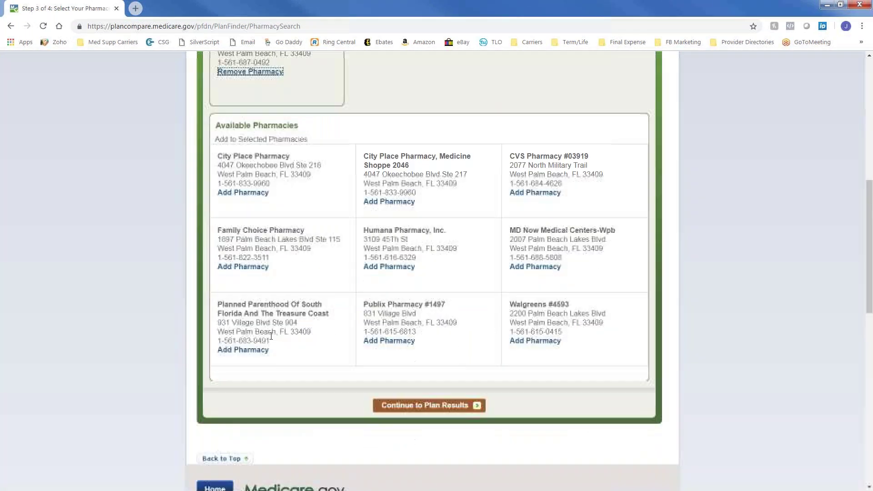
pyautogui.click(532, 341)
pyautogui.click(423, 407)
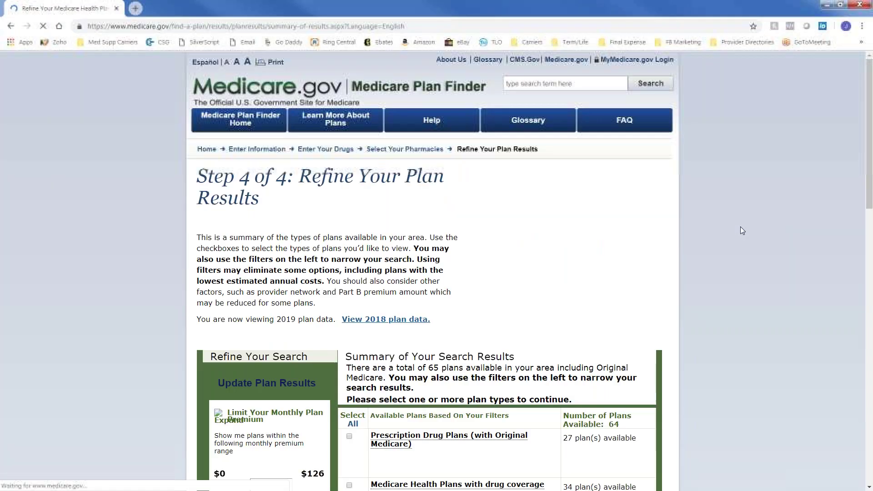
# - Examine the results summary for Medicare Health Plans with drug coverage and the Special Needs Plans filter
pyautogui.scroll(-3, 168, 263)
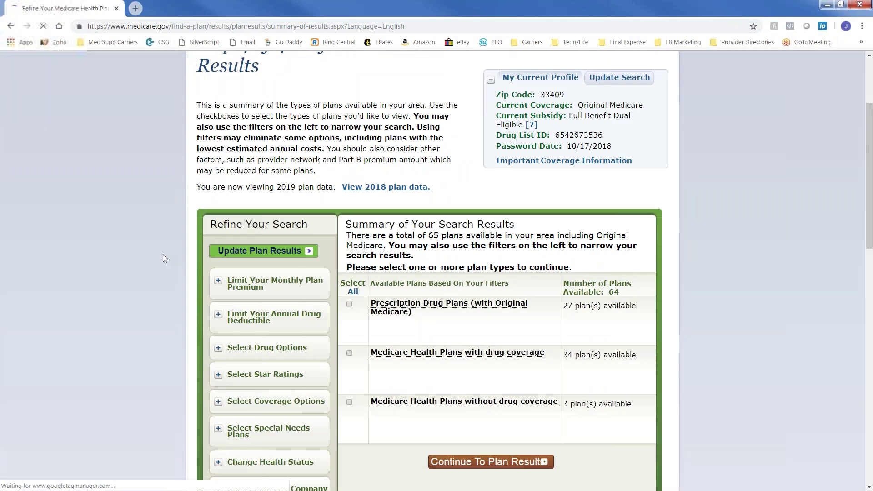
pyautogui.scroll(-3, 164, 253)
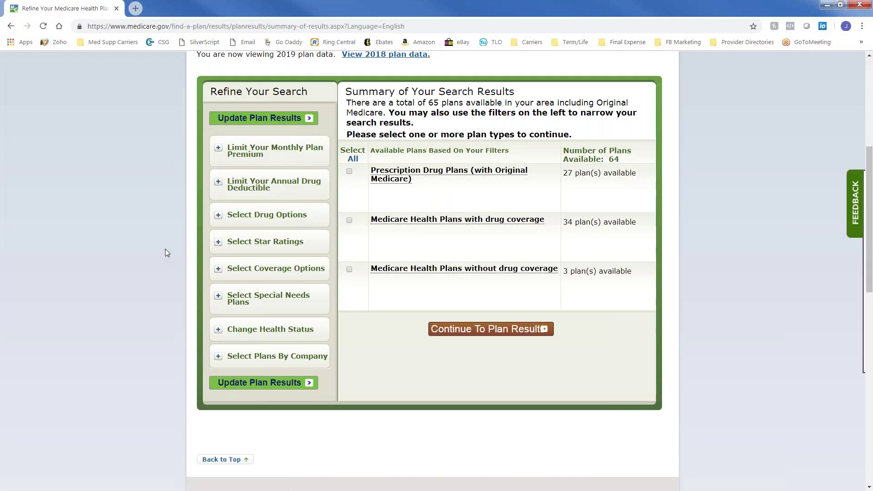
pyautogui.moveTo(646, 224); pyautogui.dragTo(373, 238)
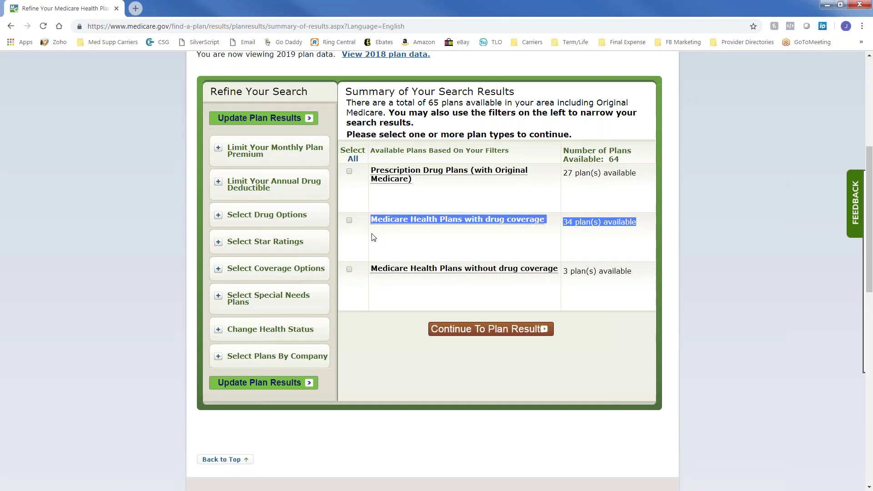
pyautogui.click(373, 236)
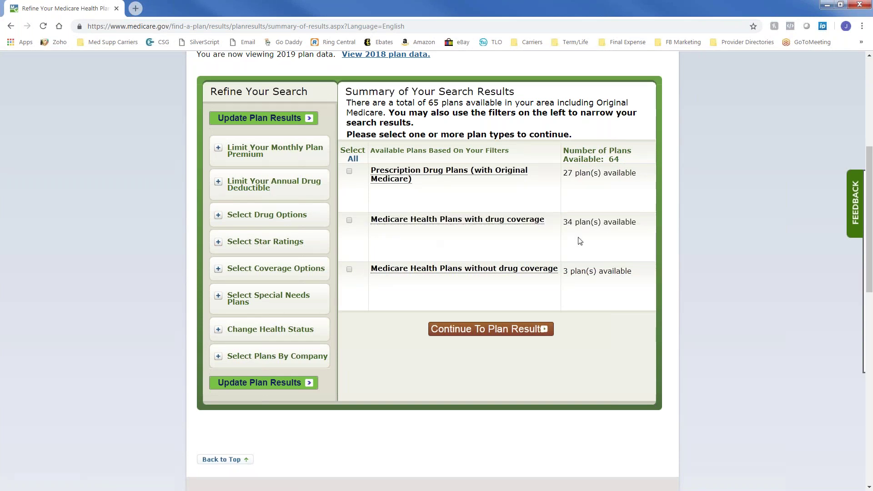
pyautogui.moveTo(566, 222); pyautogui.dragTo(642, 226)
pyautogui.click(595, 240)
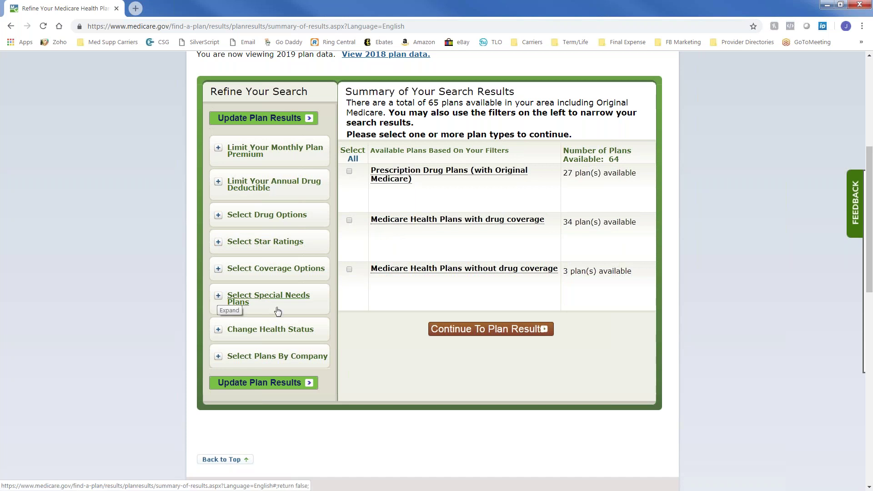
pyautogui.moveTo(273, 312); pyautogui.dragTo(230, 295)
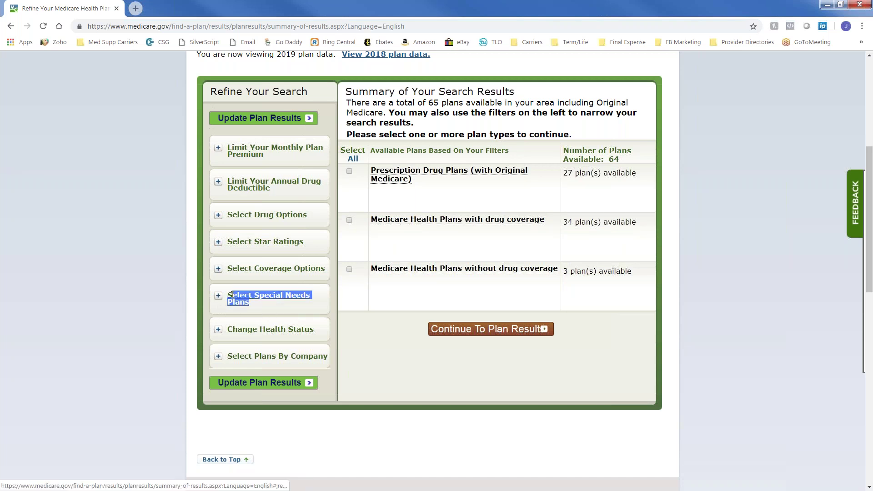
# - Include special needs plans for people with certain chronic or disabling conditions and update the plan results
pyautogui.click(152, 301)
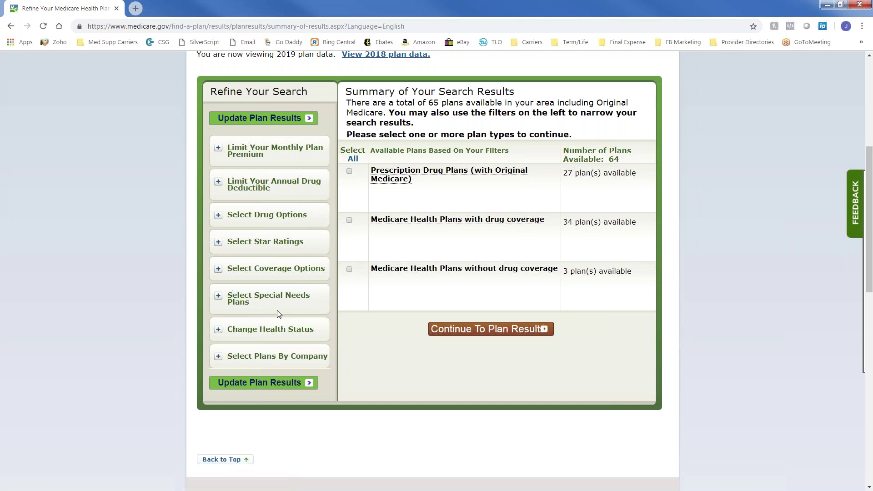
pyautogui.click(217, 300)
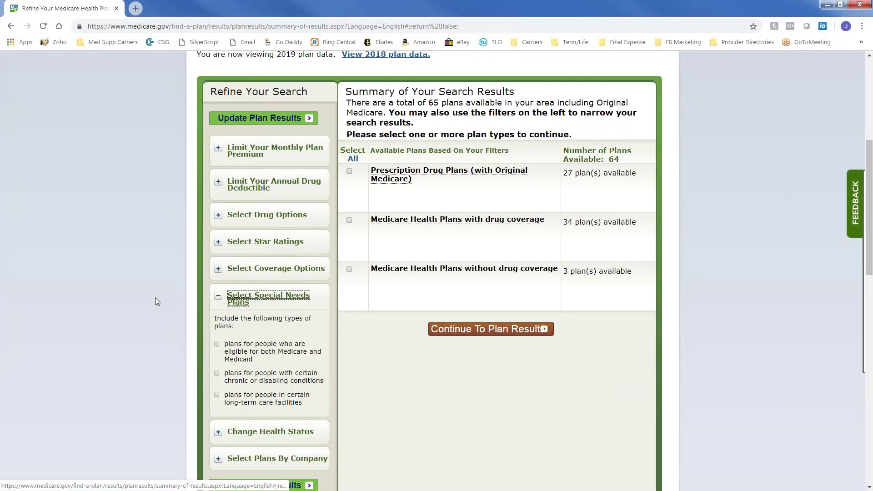
pyautogui.scroll(-2, 155, 298)
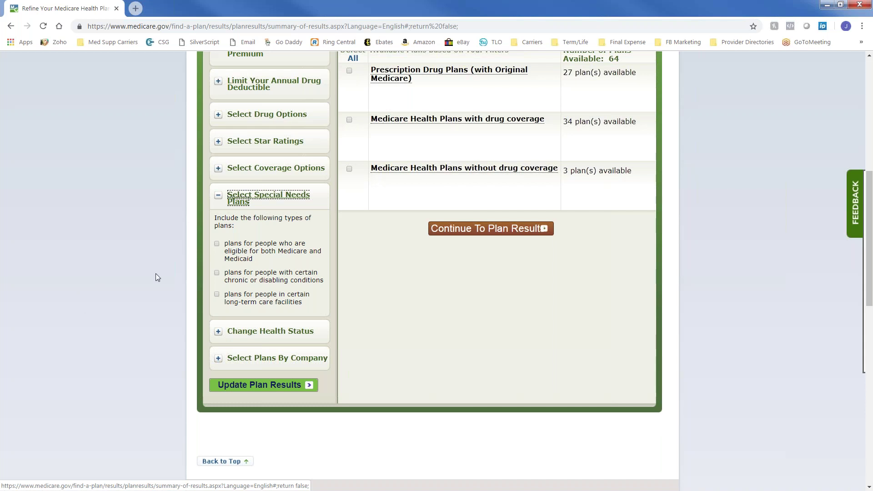
pyautogui.click(216, 244)
pyautogui.click(217, 245)
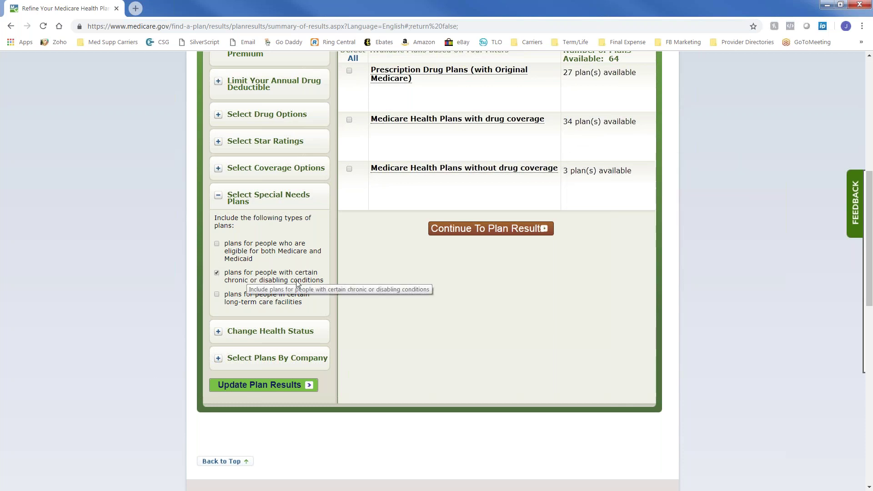
pyautogui.click(248, 389)
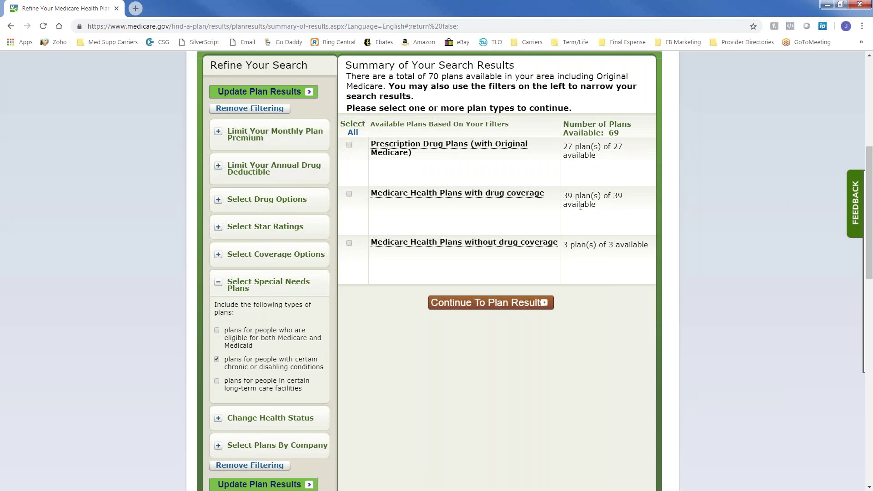
# - Select Medicare Health Plans with drug coverage as the plan type and open its plan results with all plans listed
pyautogui.click(349, 194)
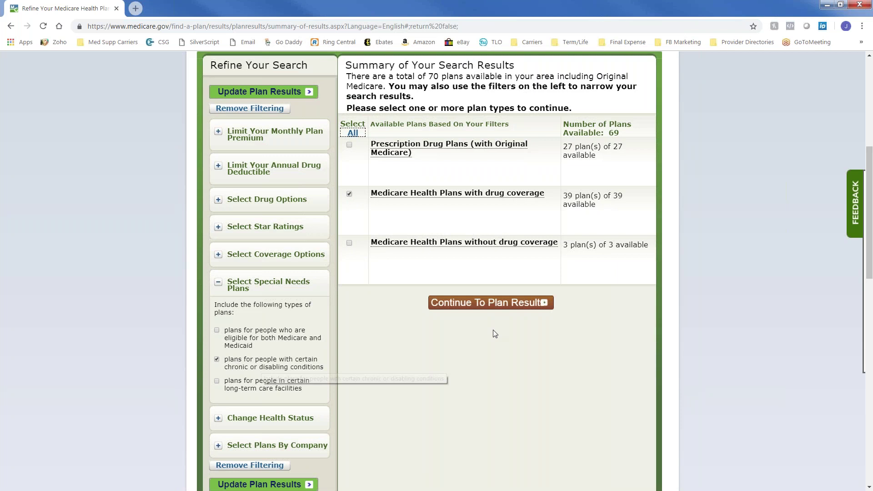
pyautogui.click(480, 303)
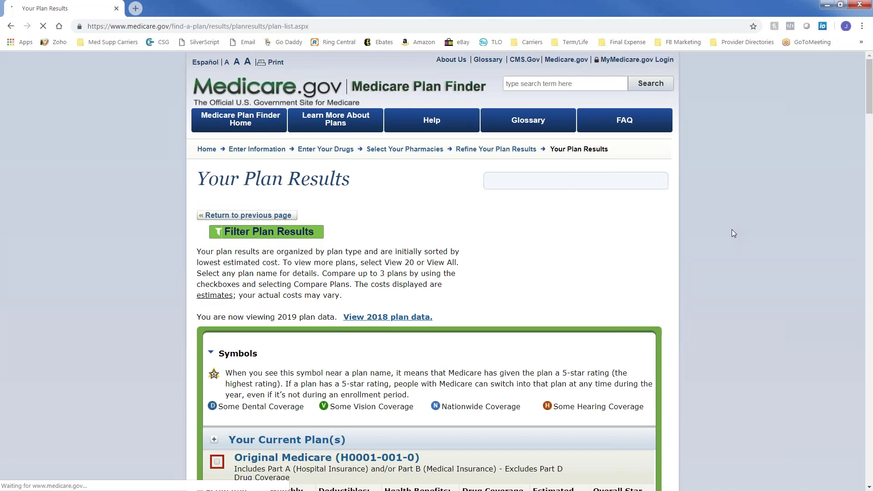
pyautogui.scroll(-8, 733, 229)
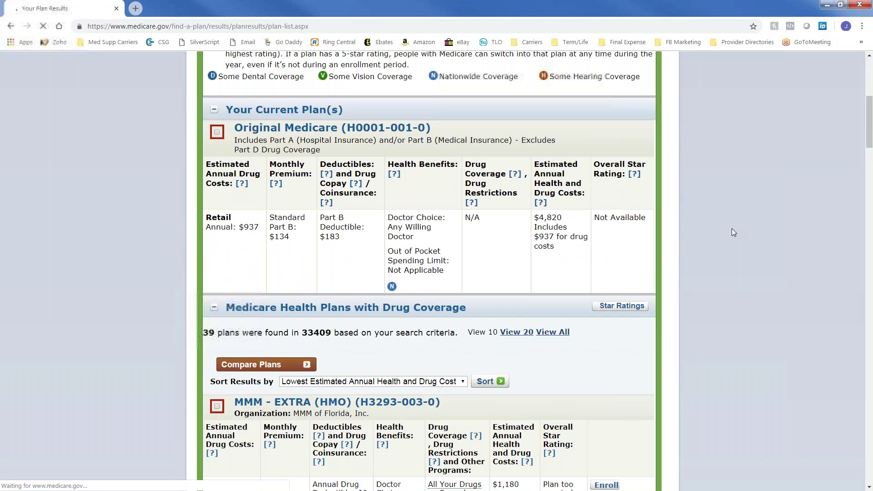
pyautogui.scroll(-2, 733, 228)
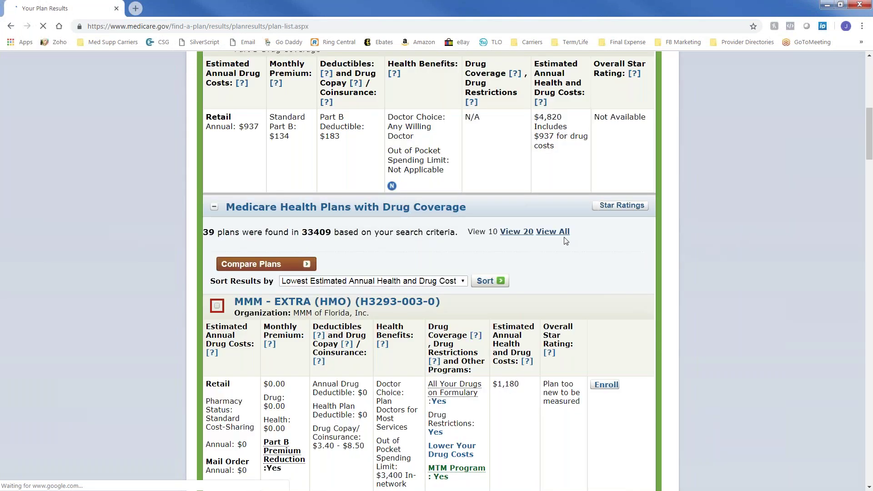
pyautogui.moveTo(202, 232); pyautogui.dragTo(239, 233)
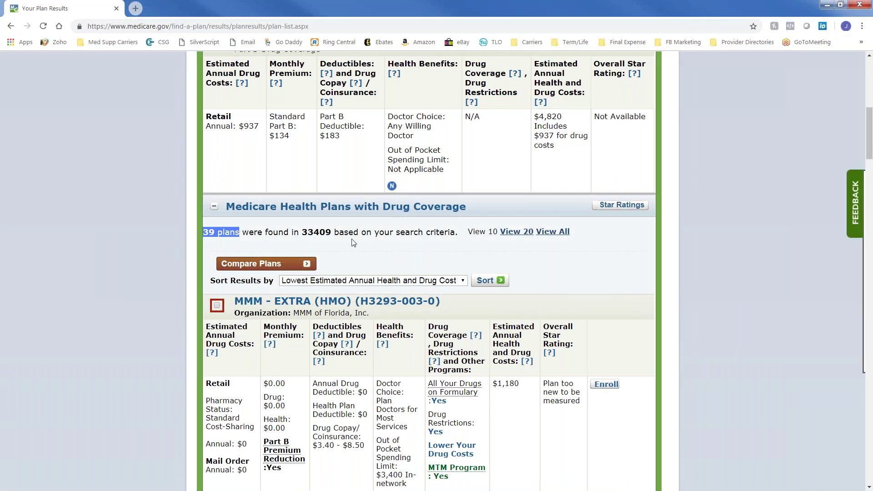
pyautogui.click(557, 233)
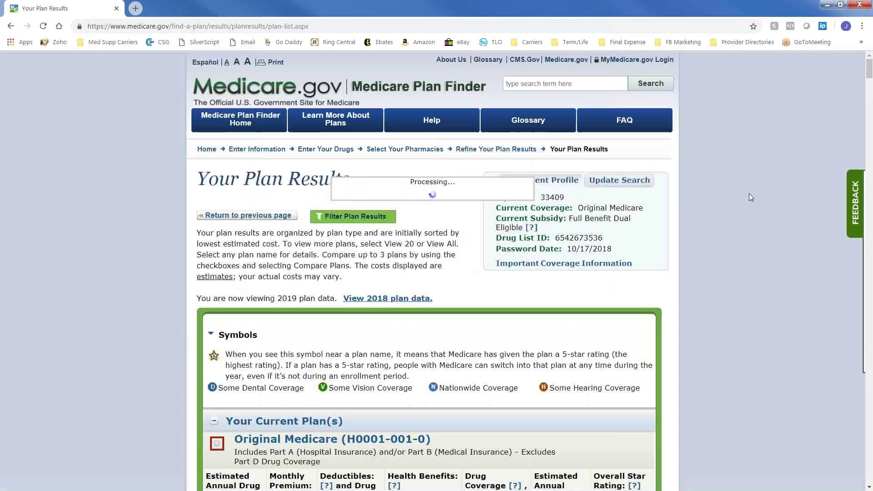
# - Review the full plan list for special needs plans aimed at chronic conditions such as COPD and diabetes
pyautogui.scroll(-6, 738, 198)
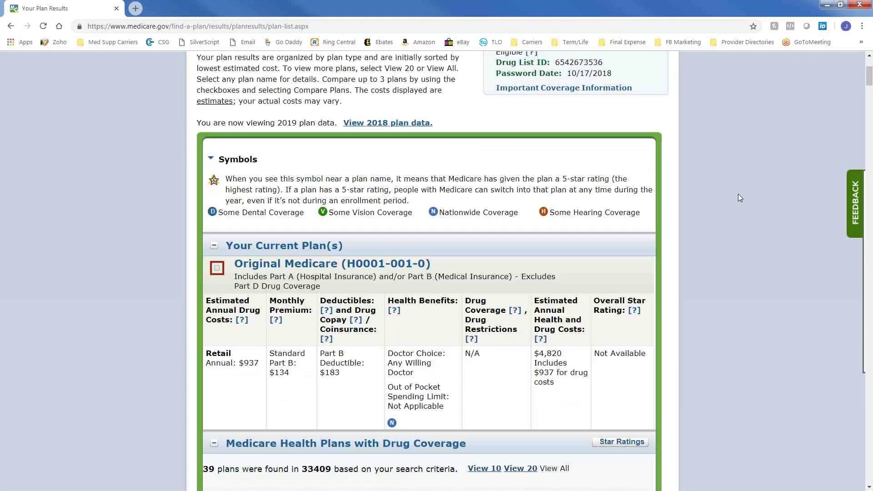
pyautogui.scroll(-4, 739, 194)
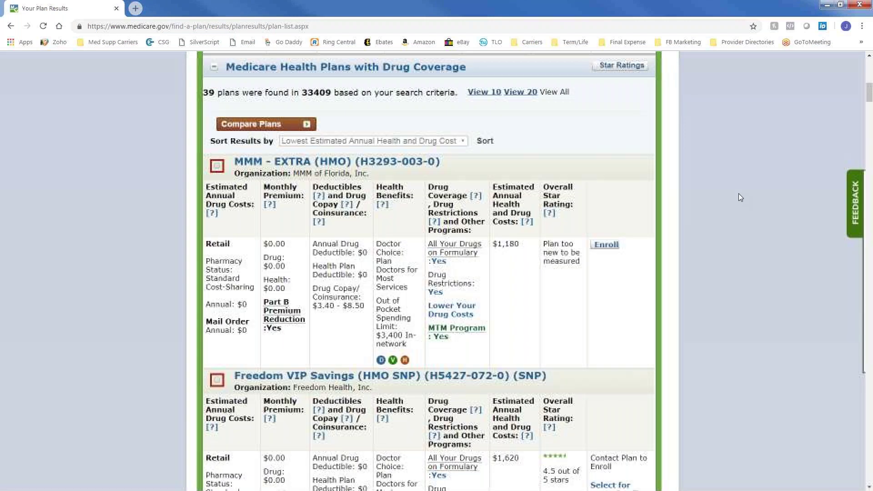
pyautogui.scroll(-2, 739, 194)
pyautogui.scroll(-2, 739, 193)
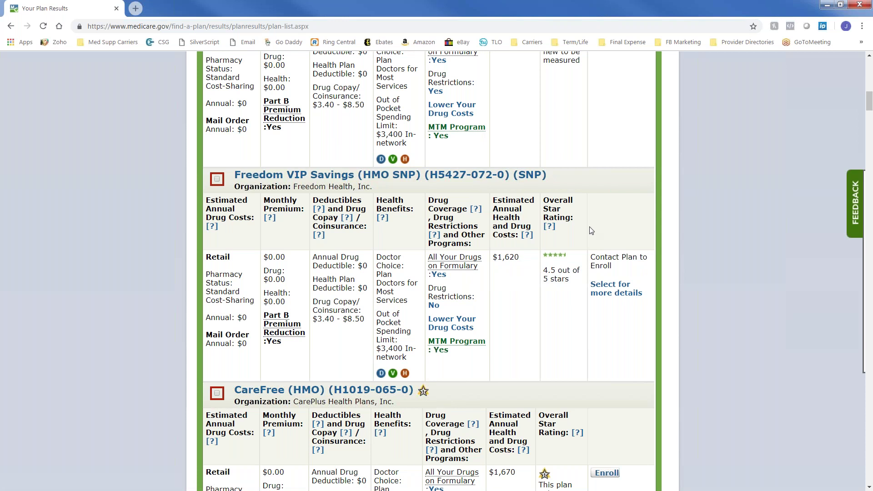
pyautogui.scroll(-5, 591, 230)
pyautogui.scroll(-3, 591, 230)
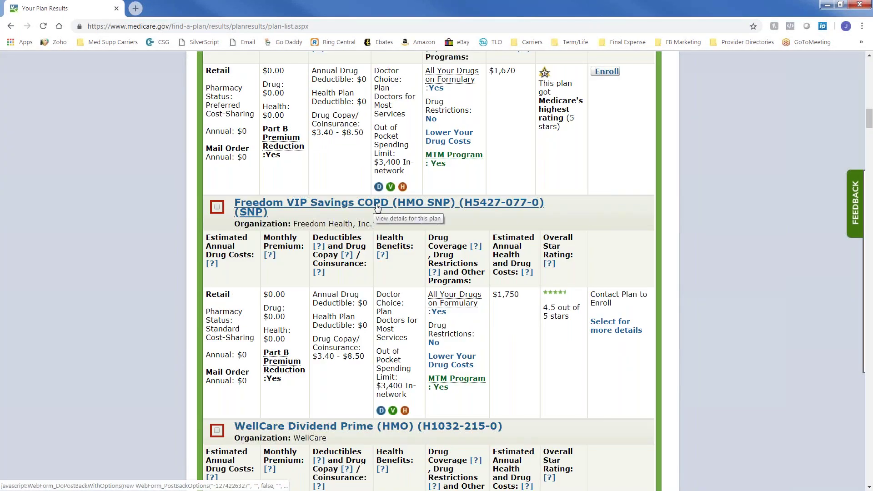
pyautogui.scroll(-15, 389, 203)
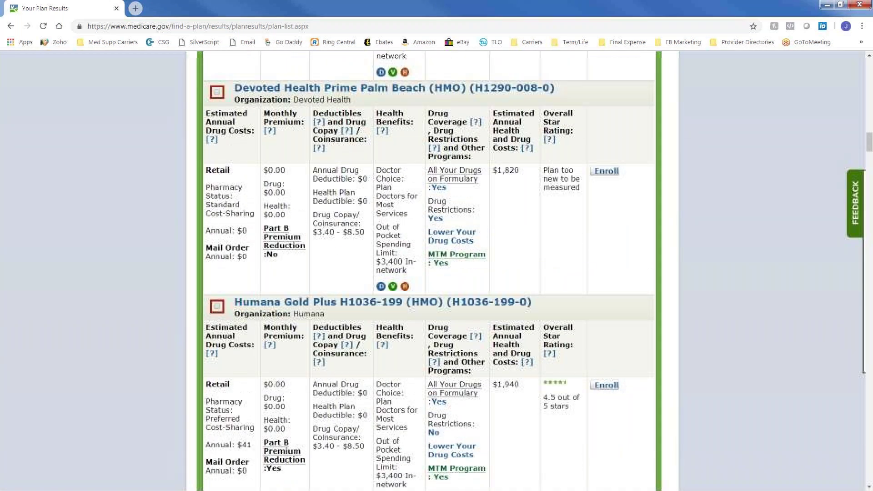
pyautogui.scroll(-9, 392, 193)
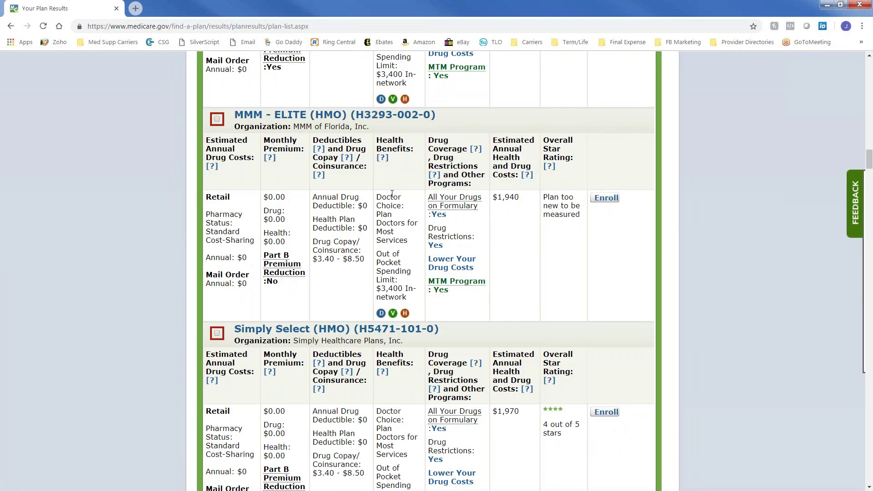
pyautogui.scroll(-5, 392, 193)
pyautogui.scroll(-9, 346, 148)
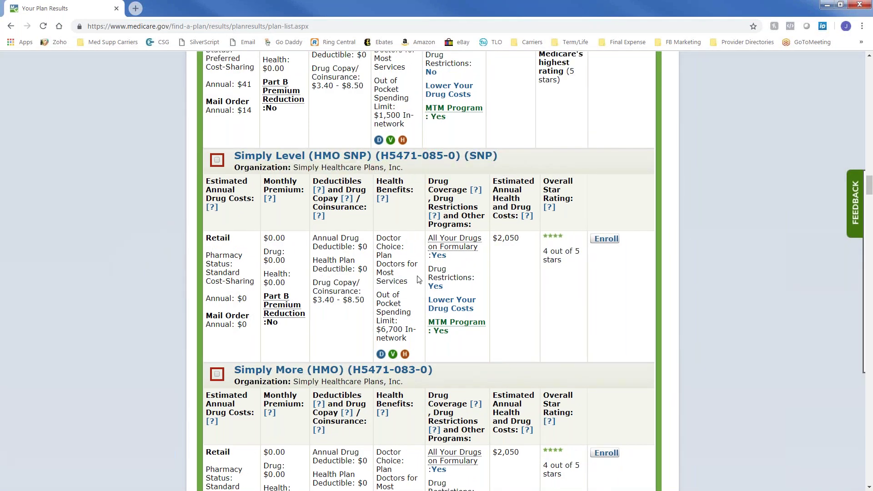
pyautogui.scroll(-5, 419, 280)
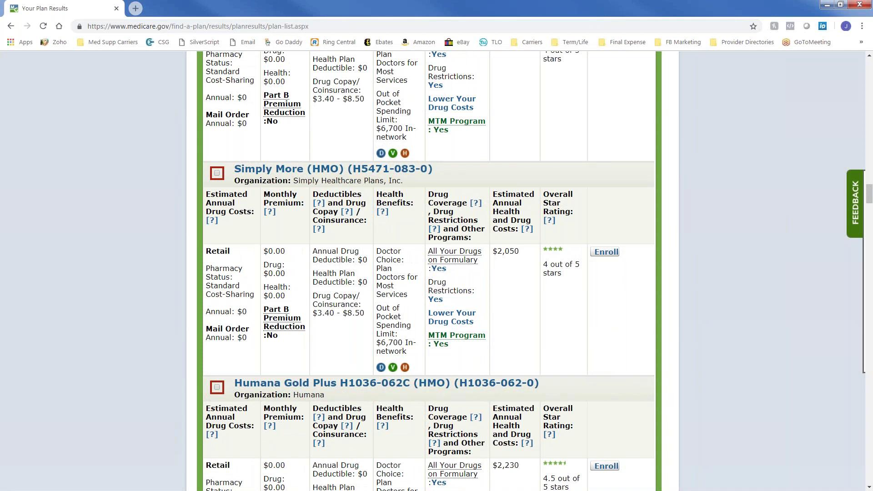
pyautogui.scroll(-14, 429, 270)
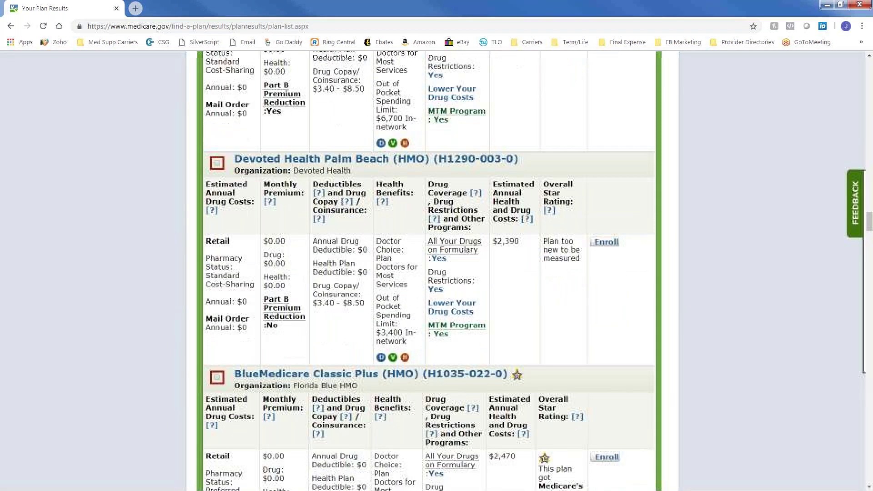
pyautogui.scroll(-14, 429, 270)
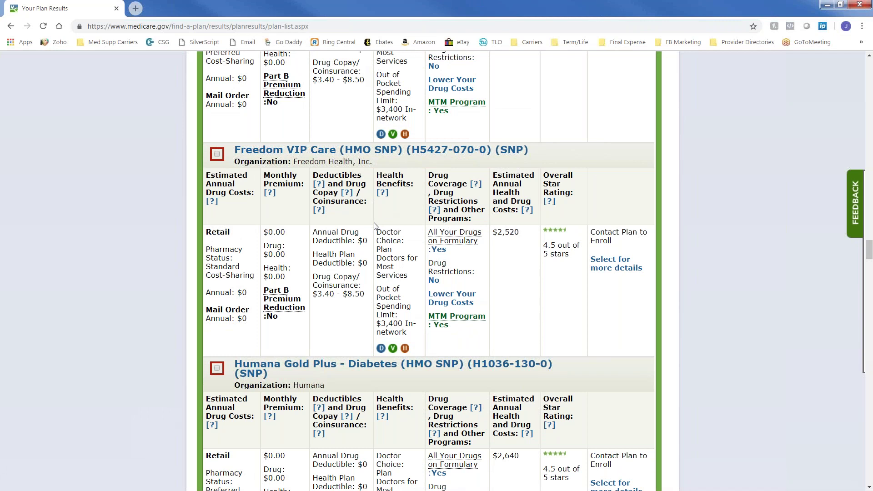
pyautogui.scroll(-3, 502, 229)
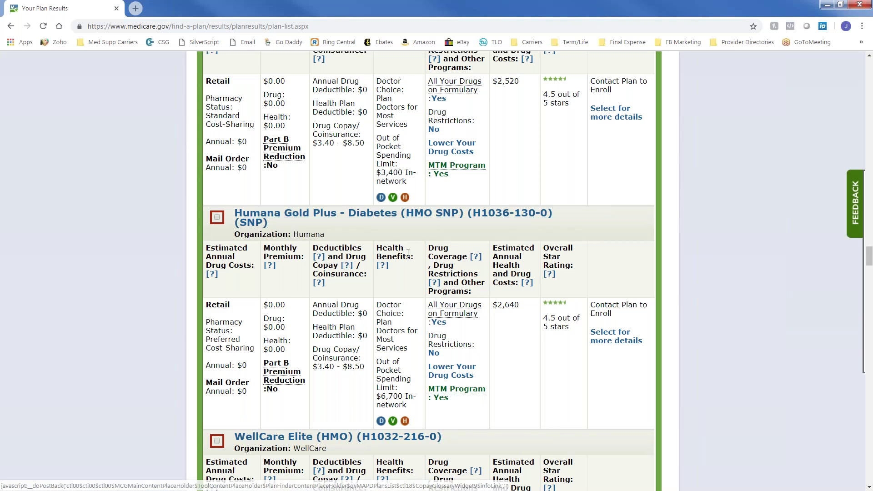
pyautogui.scroll(-2, 408, 252)
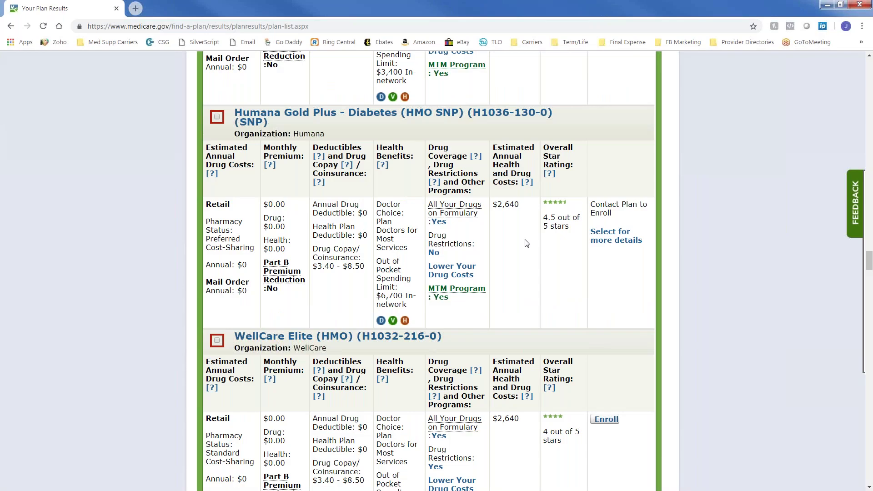
# - Return to refining the plan results and update them with no special needs plan types included
pyautogui.scroll(15, 526, 243)
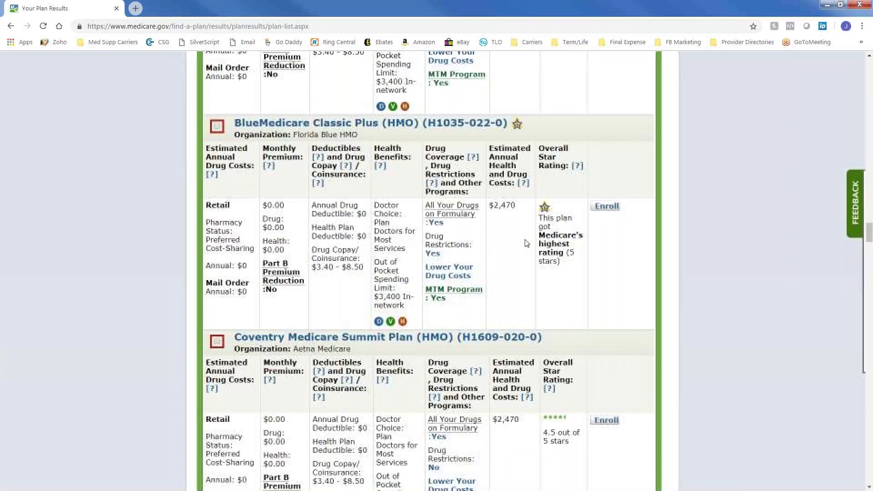
pyautogui.scroll(20, 527, 243)
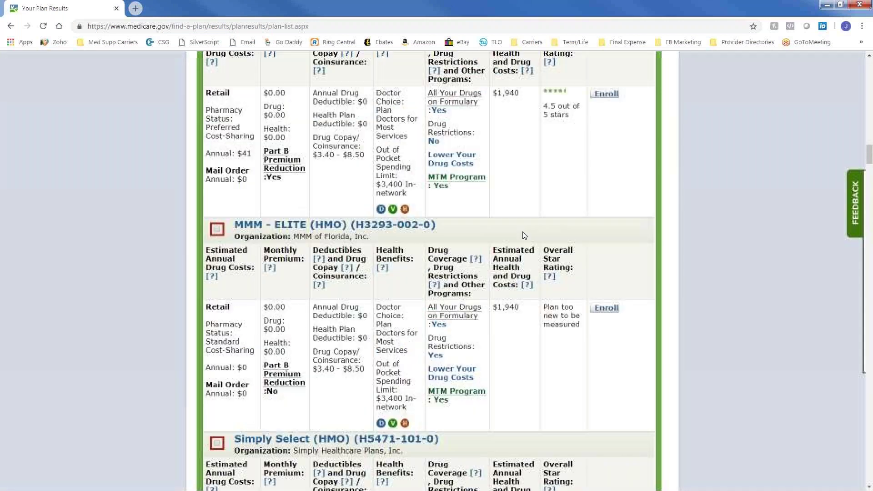
pyautogui.scroll(20, 524, 235)
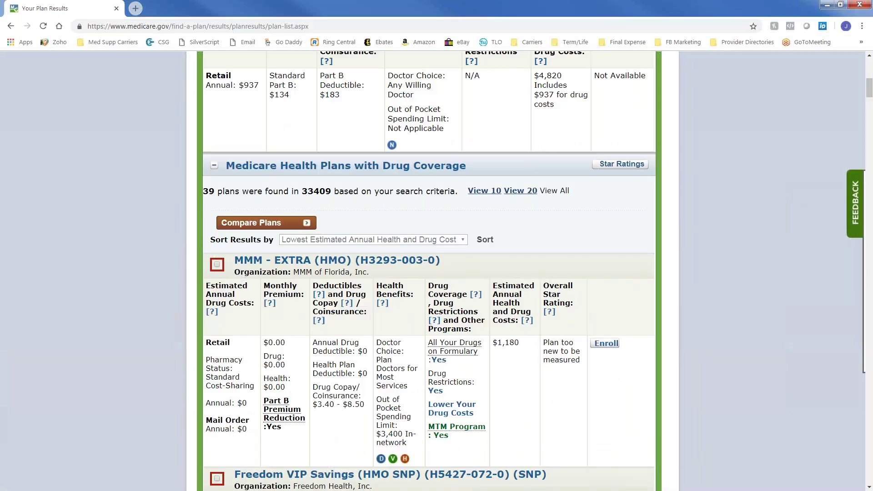
pyautogui.scroll(10, 524, 235)
pyautogui.click(496, 150)
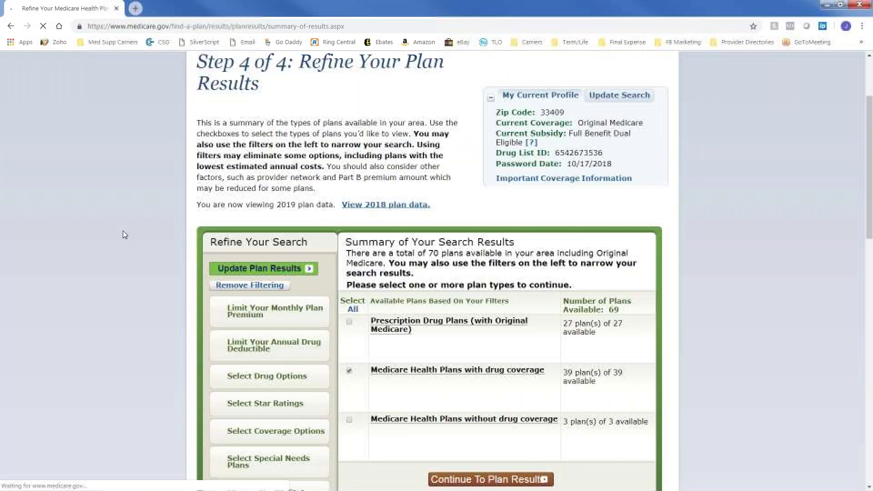
pyautogui.scroll(-3, 122, 231)
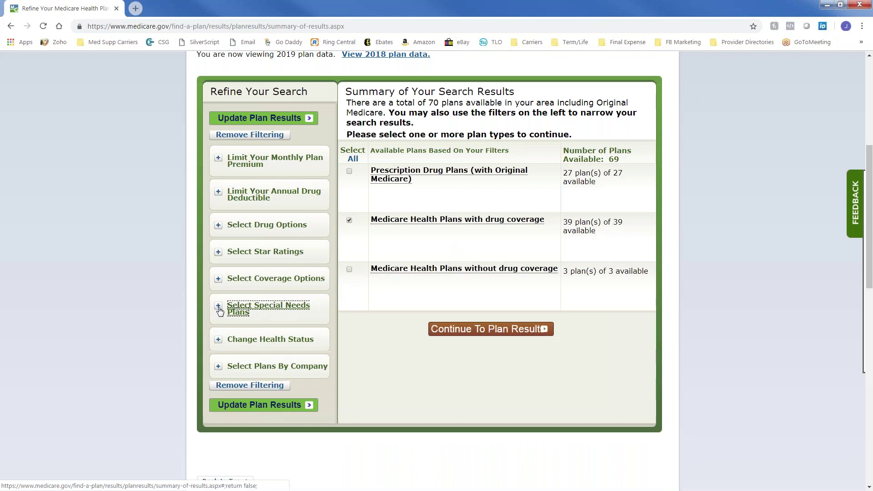
pyautogui.click(220, 311)
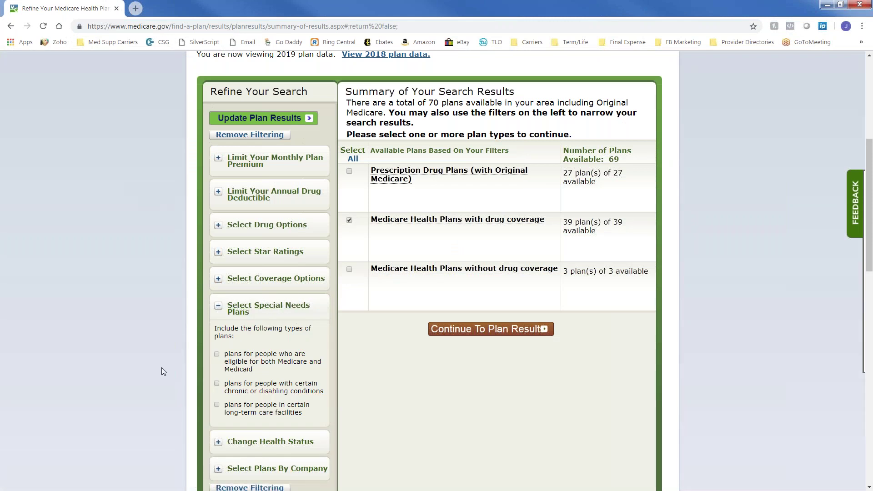
pyautogui.scroll(-3, 161, 372)
pyautogui.click(249, 361)
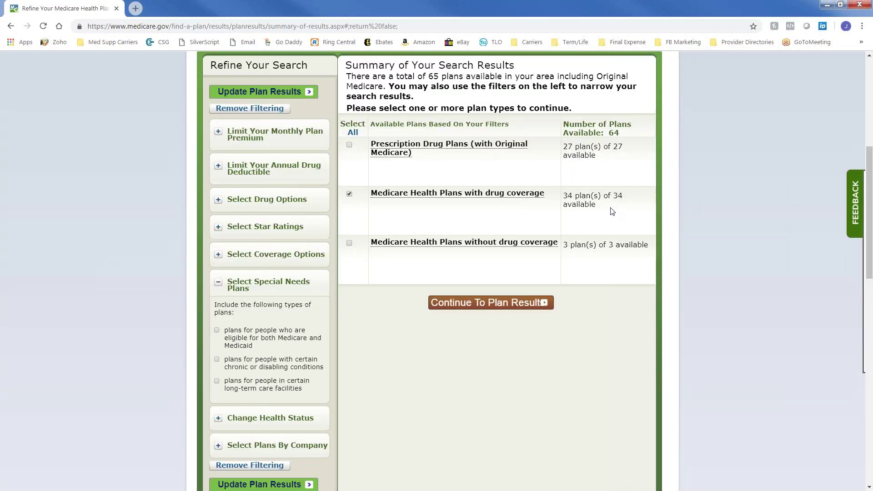
# - Include special needs plans for people eligible for both Medicare and Medicaid and update the plan results
pyautogui.scroll(-1, 597, 210)
pyautogui.click(217, 280)
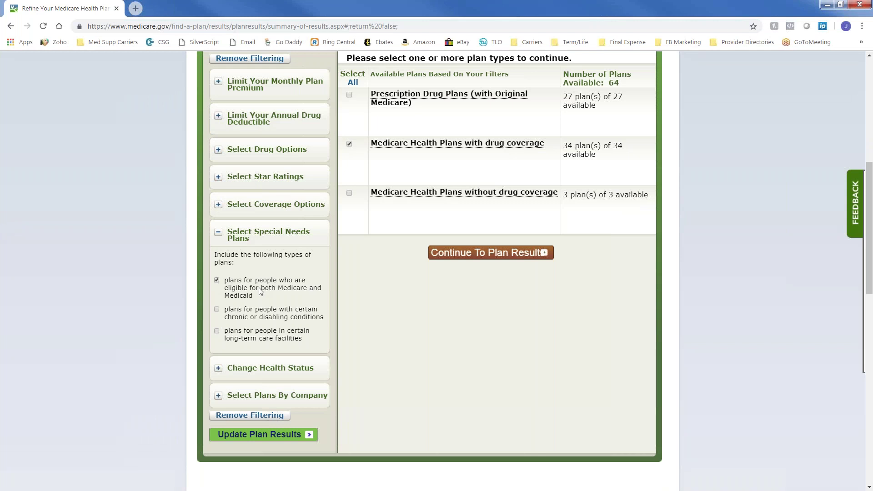
pyautogui.click(252, 435)
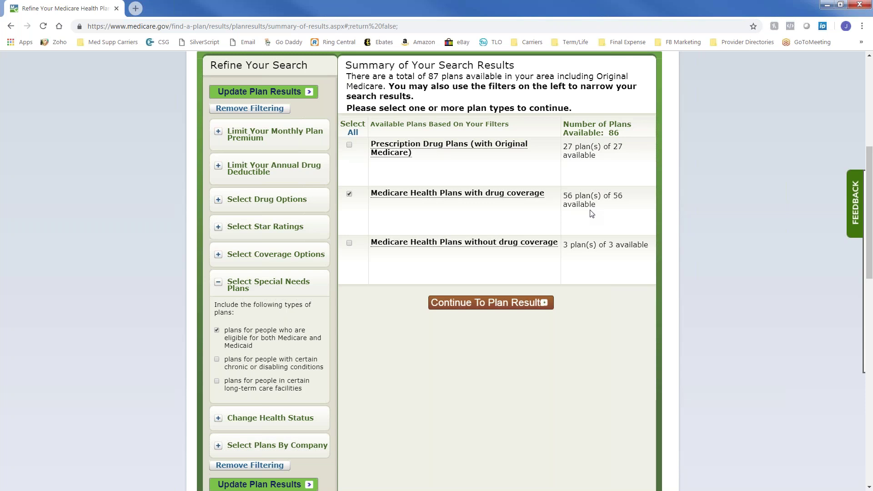
# - Continue to the refined plan results and show all Medicare Health Plans with drug coverage
pyautogui.click(495, 303)
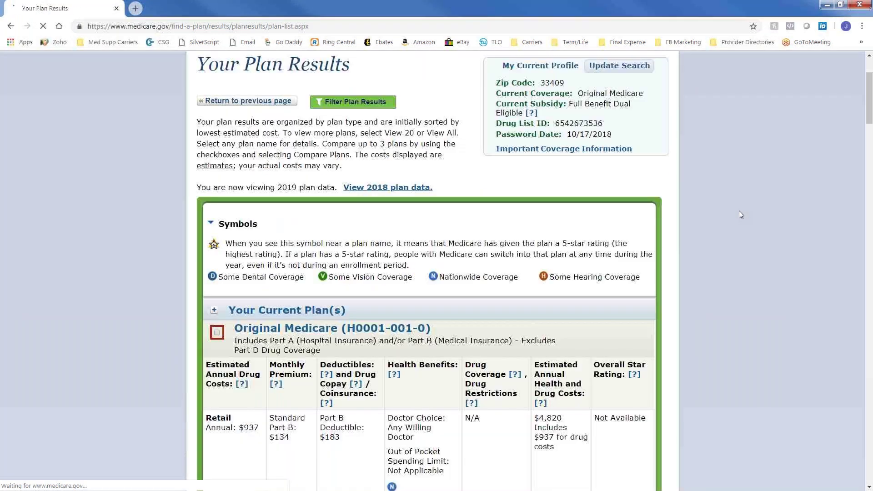
pyautogui.scroll(-8, 739, 213)
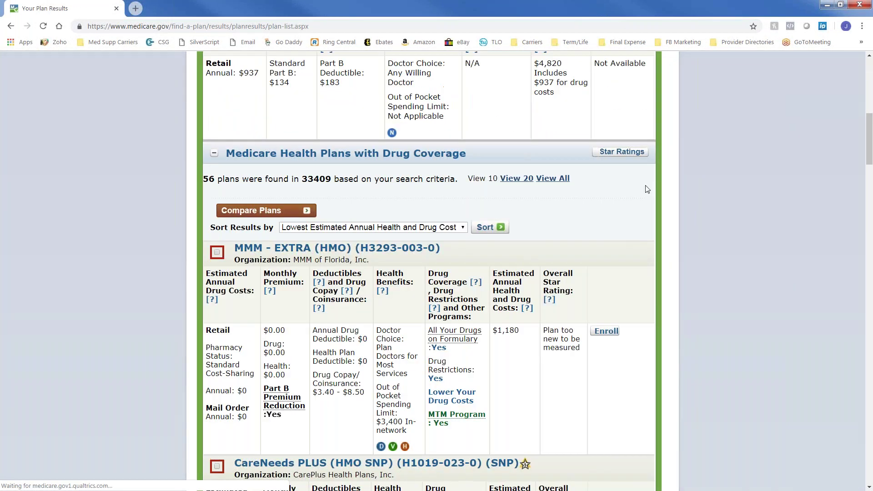
pyautogui.click(553, 179)
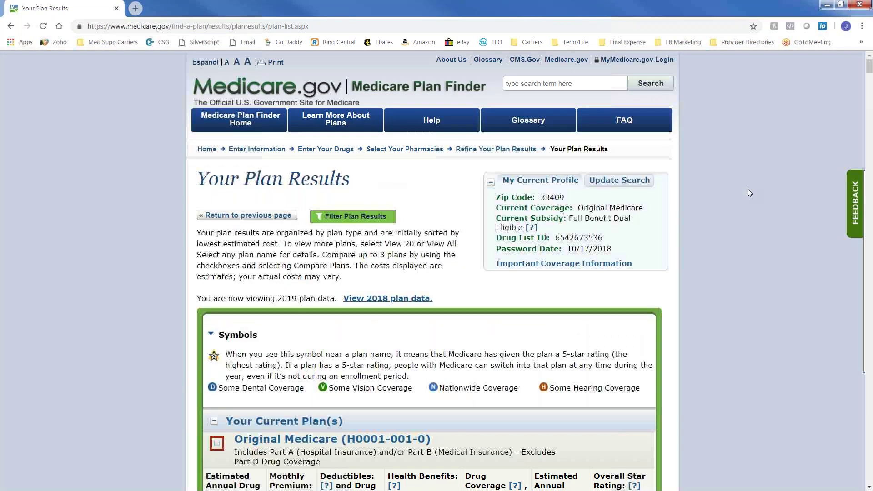
# - Review the special needs plans in the drug coverage results, down to the two UnitedHealthcare Dual Complete Regional PPO plans
pyautogui.scroll(-12, 735, 112)
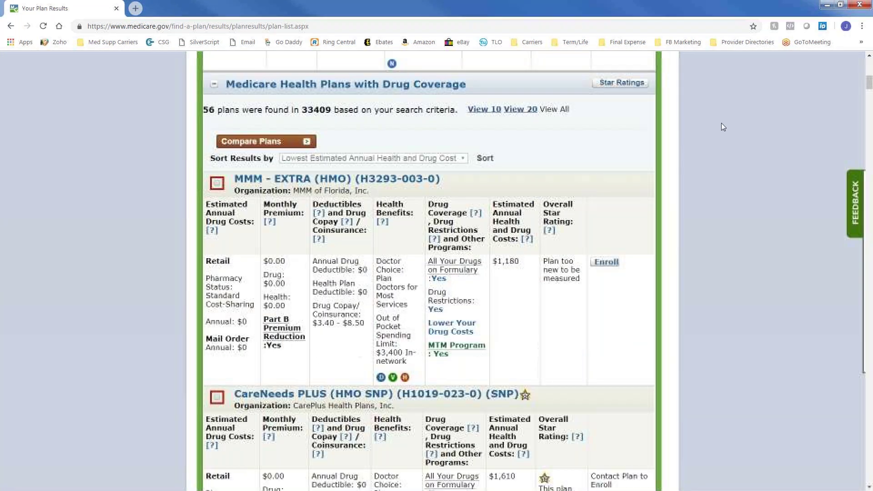
pyautogui.scroll(-3, 628, 147)
pyautogui.scroll(-1, 628, 147)
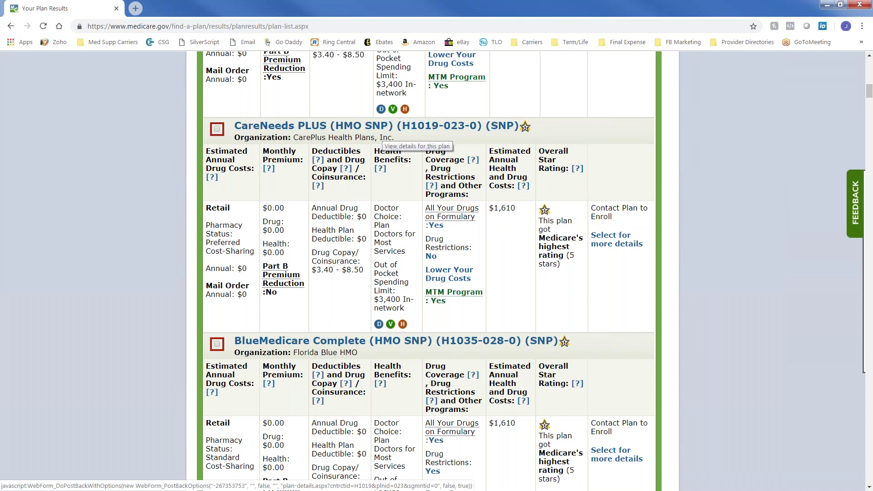
pyautogui.scroll(-3, 384, 135)
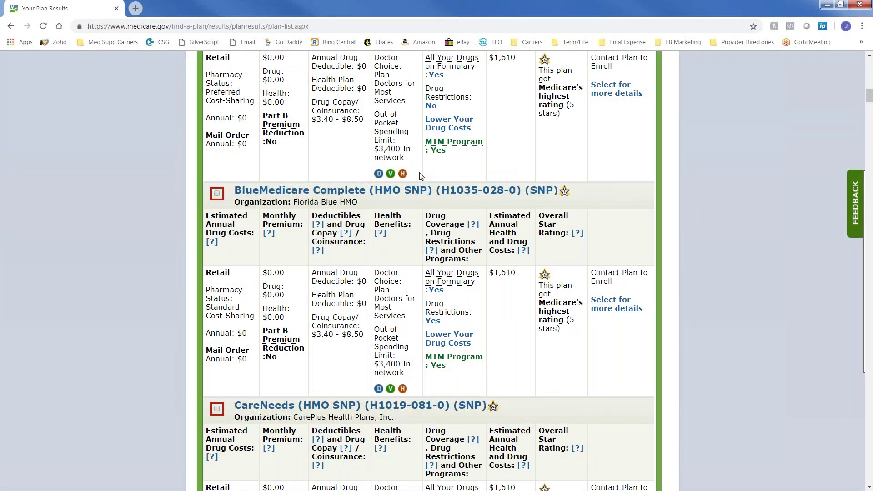
pyautogui.scroll(-6, 420, 176)
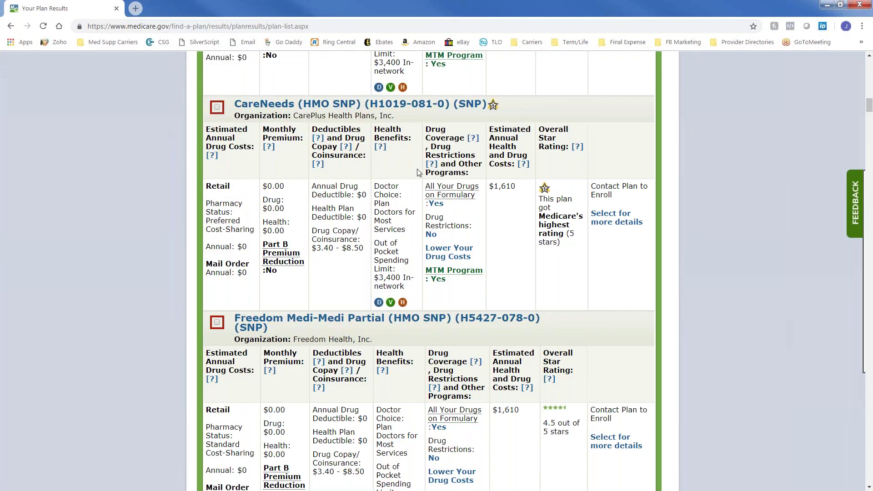
pyautogui.scroll(-8, 419, 172)
pyautogui.scroll(-5, 419, 172)
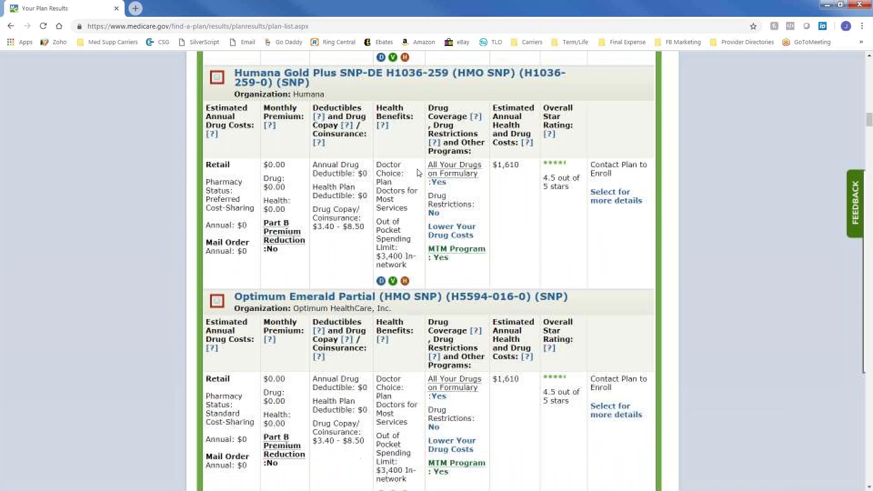
pyautogui.scroll(-4, 419, 172)
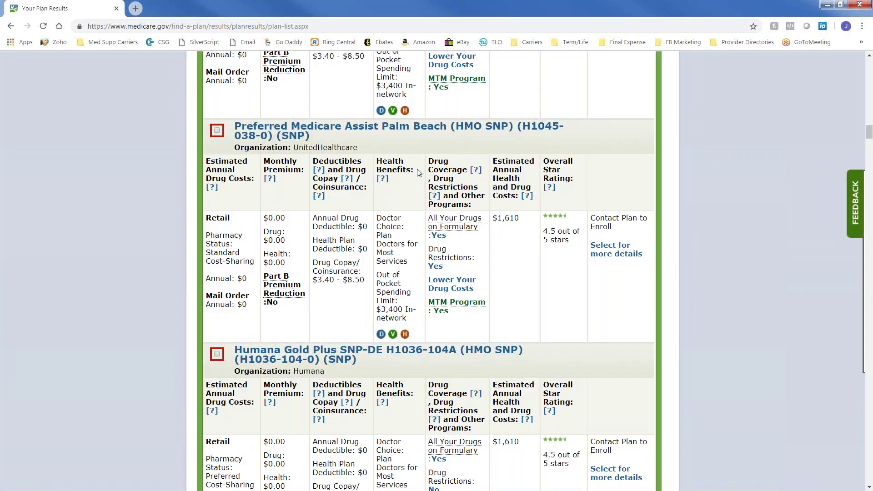
pyautogui.scroll(-4, 419, 172)
pyautogui.scroll(-5, 419, 173)
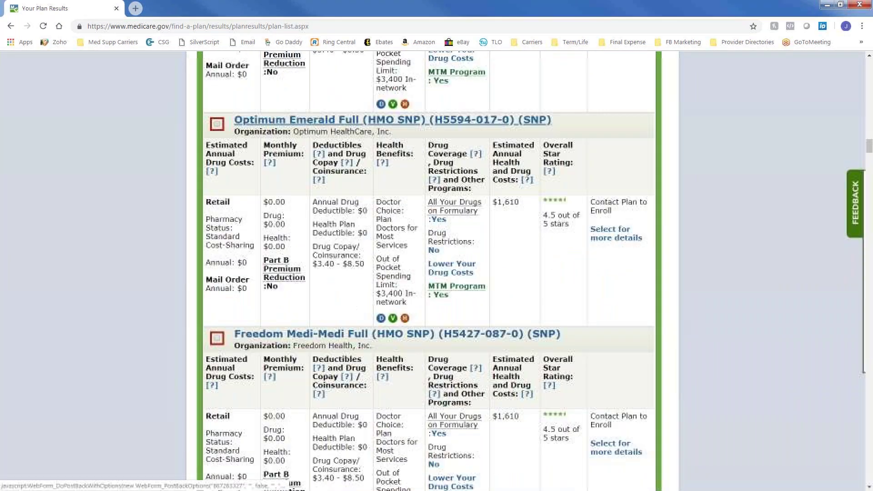
pyautogui.scroll(-2, 419, 172)
pyautogui.scroll(-6, 418, 169)
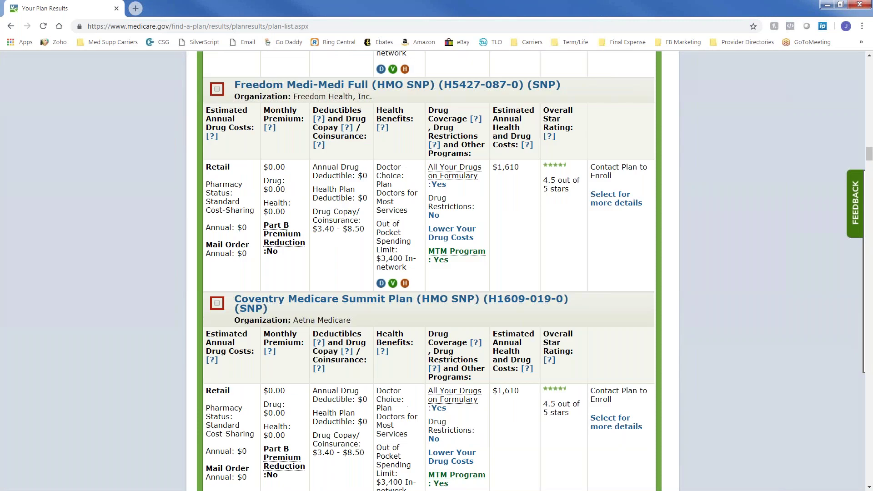
pyautogui.scroll(-8, 418, 169)
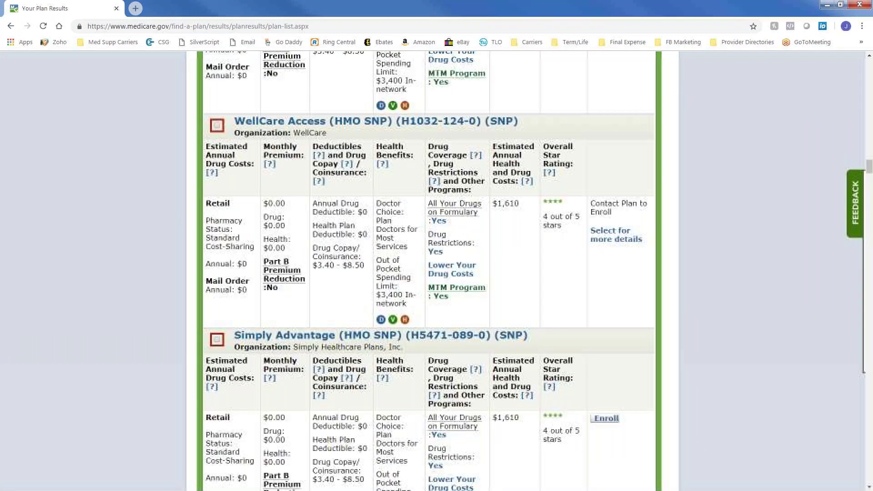
pyautogui.scroll(-9, 418, 169)
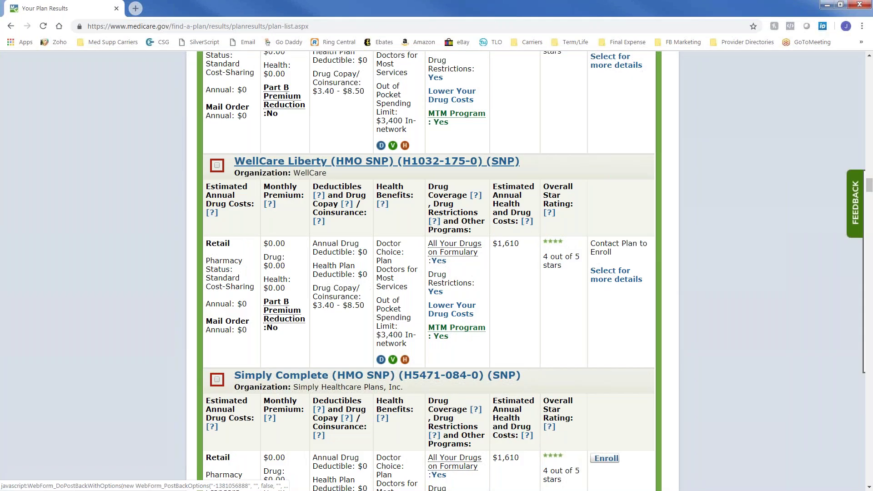
pyautogui.scroll(-4, 418, 169)
pyautogui.scroll(-12, 416, 170)
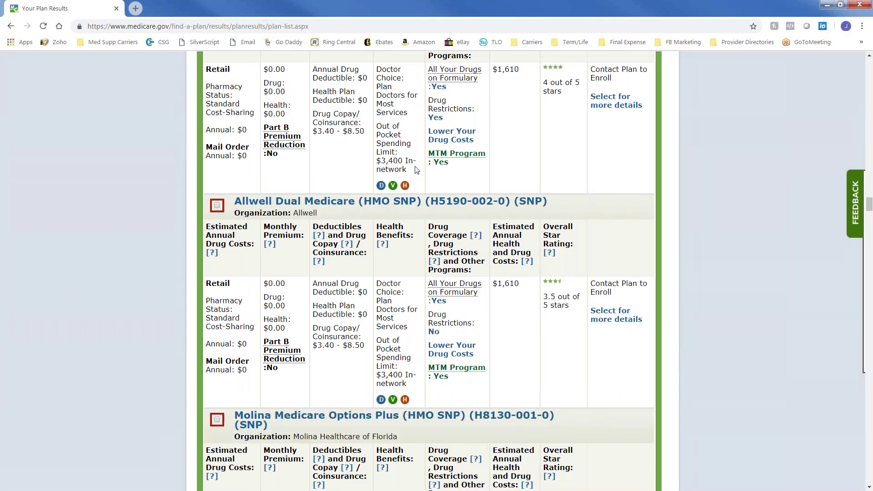
pyautogui.scroll(-3, 416, 170)
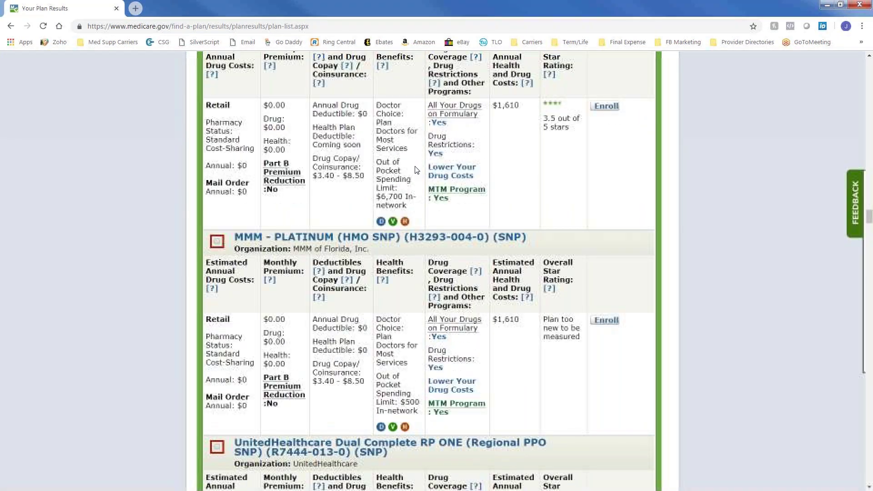
pyautogui.scroll(-4, 416, 170)
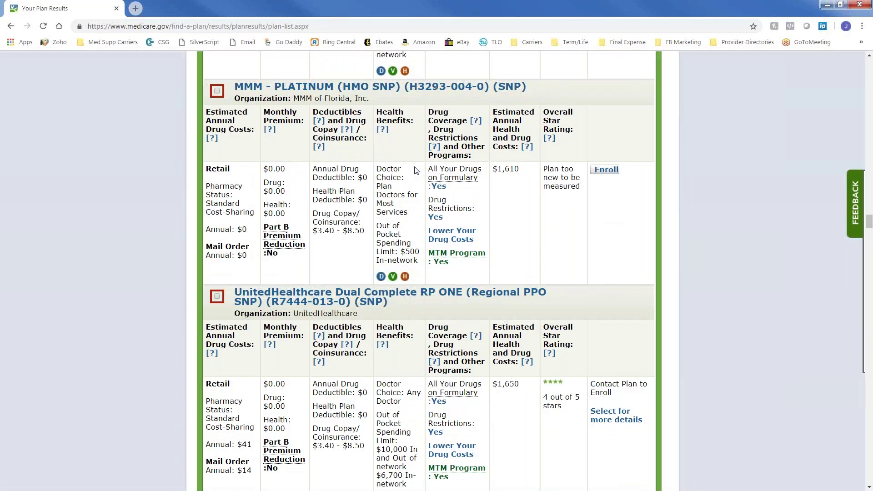
pyautogui.scroll(-3, 415, 171)
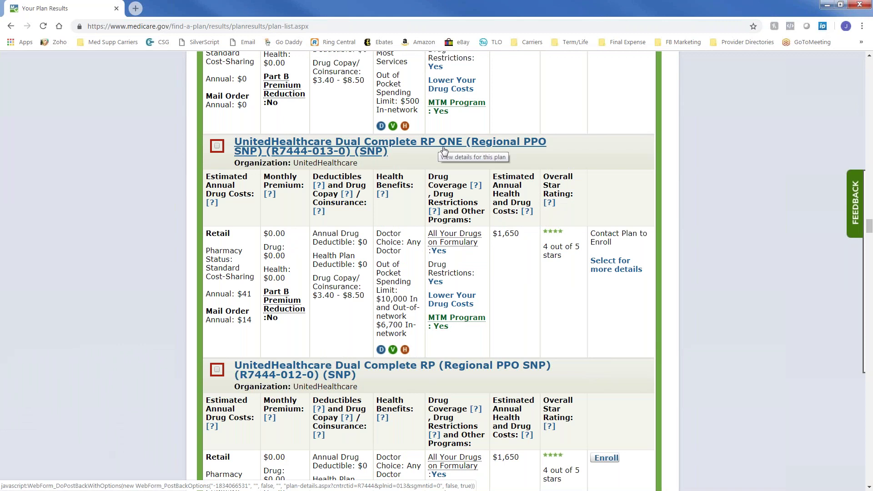
pyautogui.scroll(-1, 444, 150)
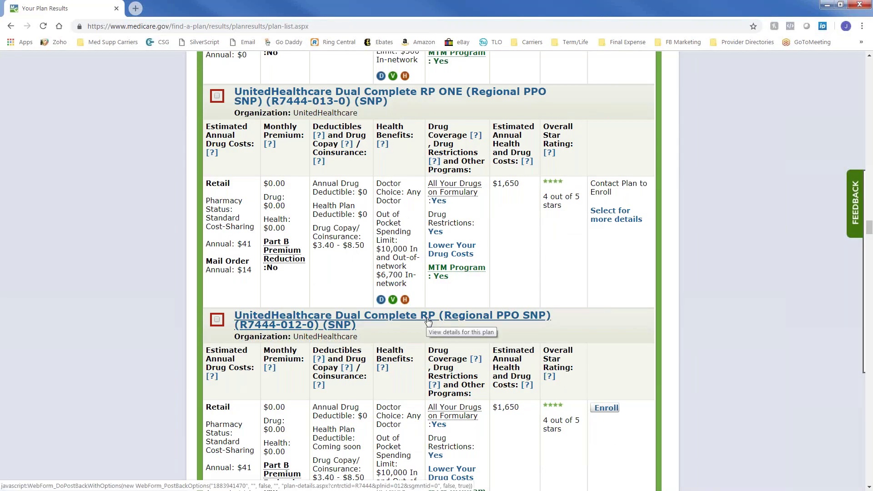
pyautogui.moveTo(455, 191)
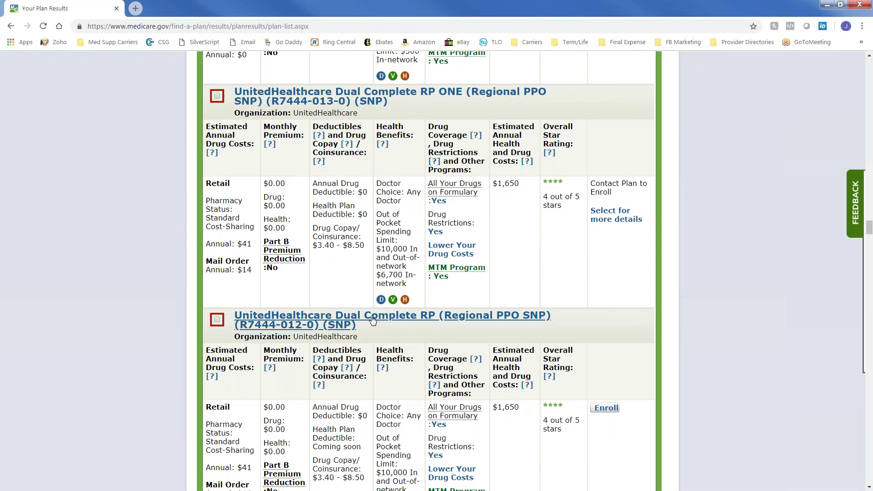
pyautogui.scroll(-4, 369, 242)
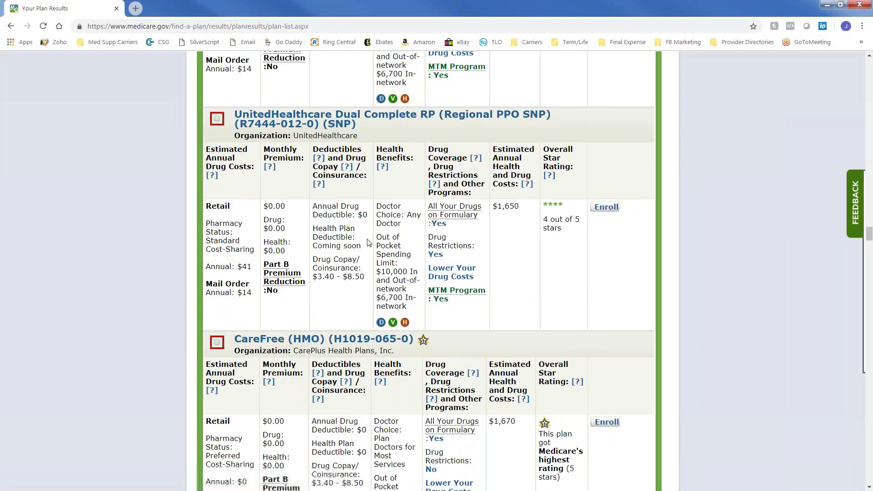
# - Examine the regular HMO plans listed after the special needs plans, comparing their costs, Part B premium reductions and star ratings
pyautogui.scroll(-9, 369, 242)
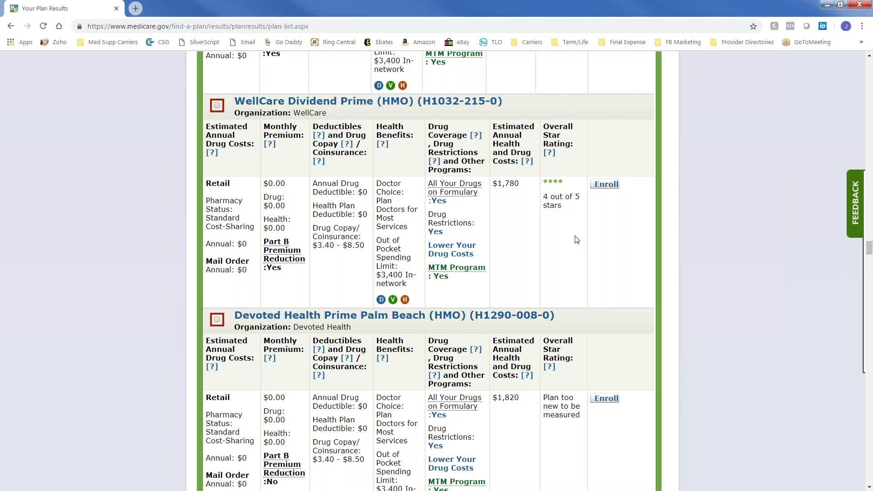
pyautogui.scroll(-1, 577, 239)
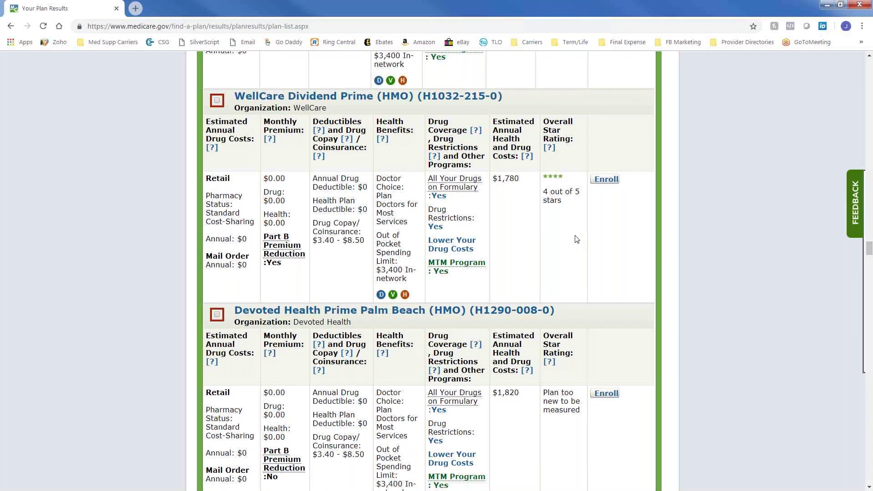
pyautogui.scroll(-3, 577, 239)
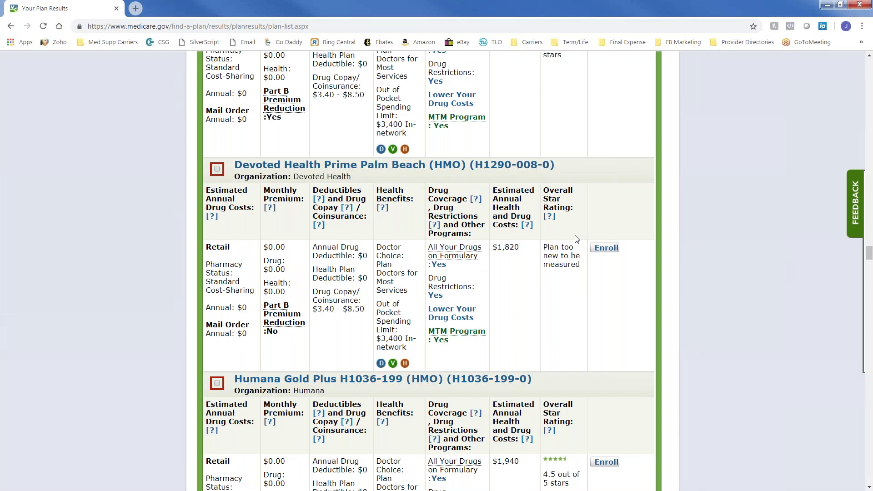
pyautogui.scroll(-1, 577, 239)
pyautogui.scroll(-10, 577, 239)
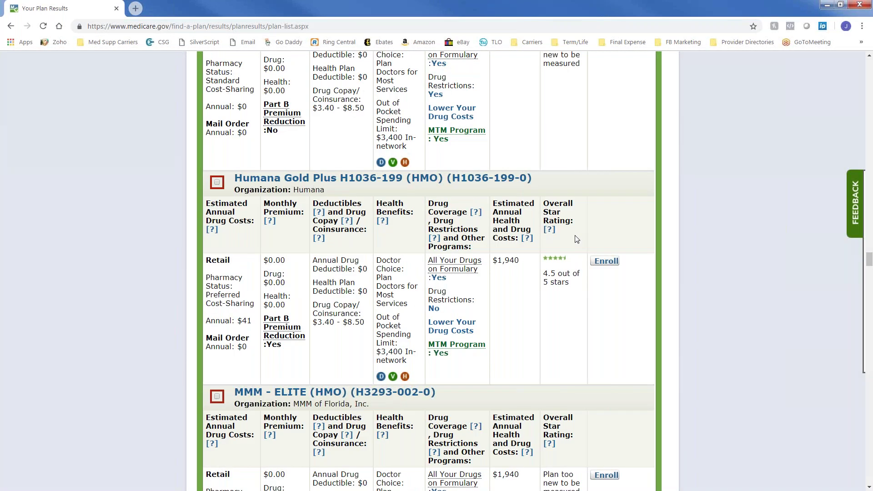
pyautogui.scroll(-1, 577, 239)
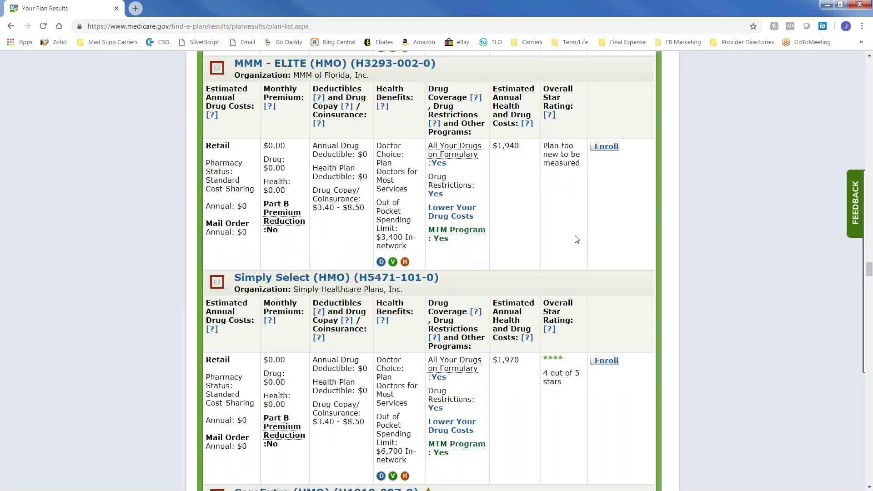
pyautogui.scroll(-16, 577, 239)
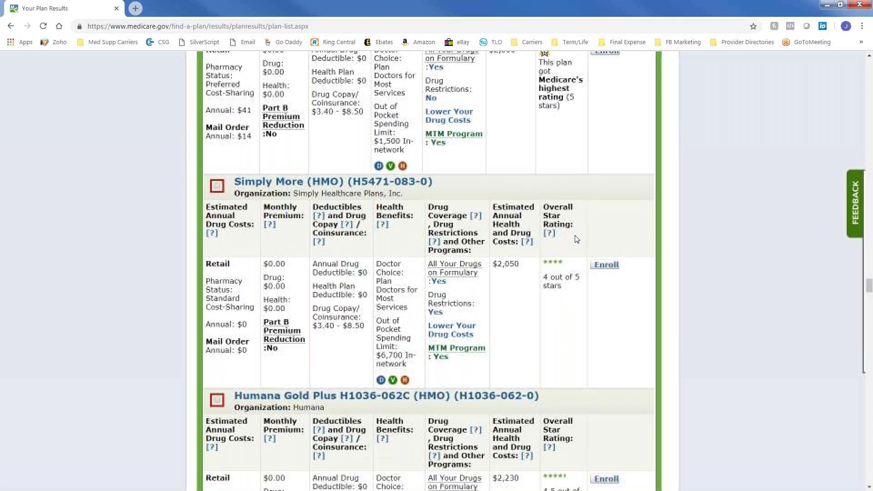
pyautogui.scroll(-3, 427, 272)
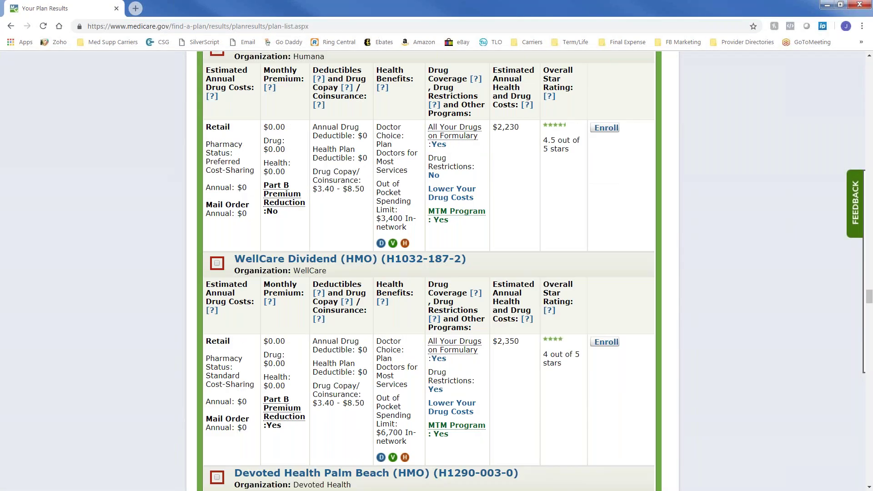
pyautogui.scroll(-3, 427, 273)
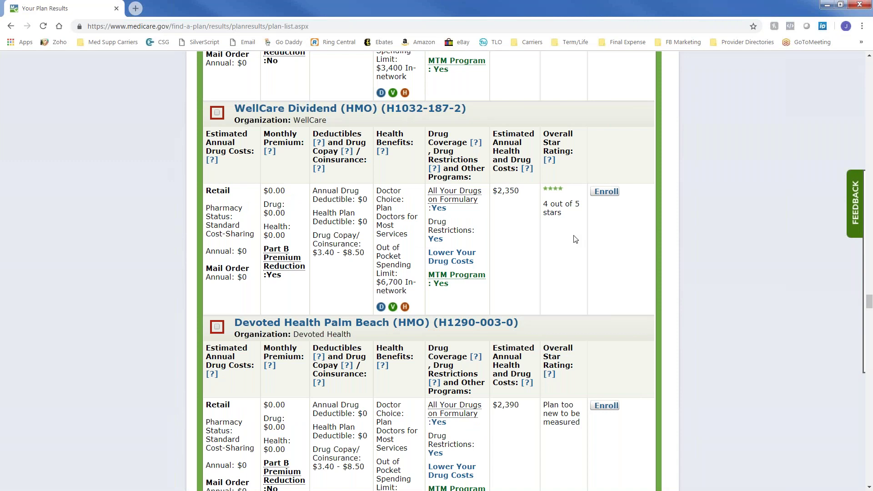
pyautogui.scroll(-8, 575, 240)
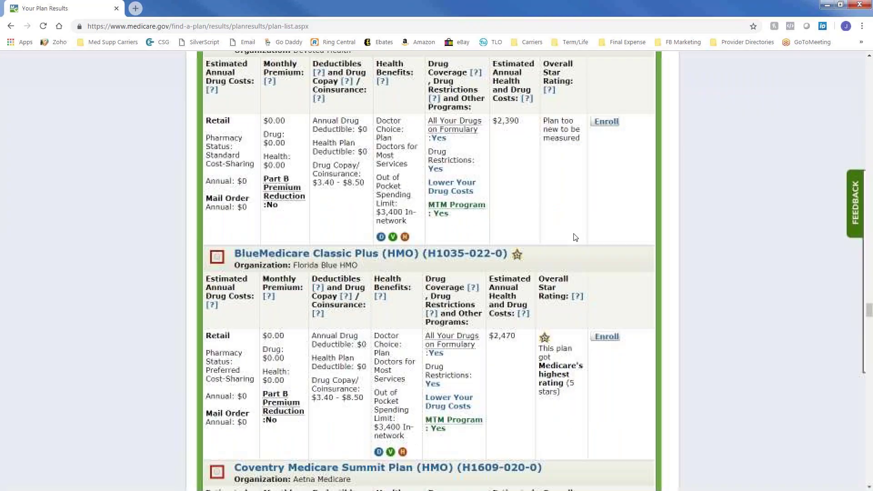
pyautogui.scroll(-4, 575, 238)
# - Select the UnitedHealthcare Dual Complete RP (Regional PPO SNP) plan, R7444-012-0, for comparison
pyautogui.scroll(13, 575, 237)
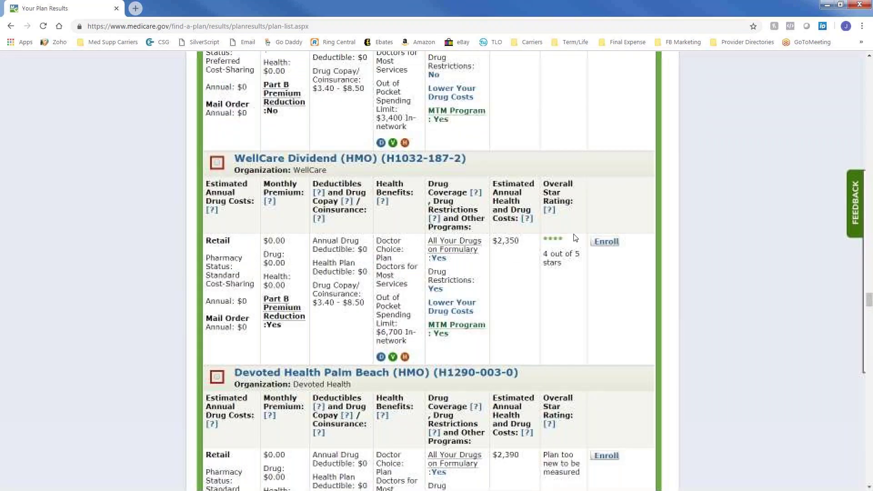
pyautogui.scroll(10, 575, 237)
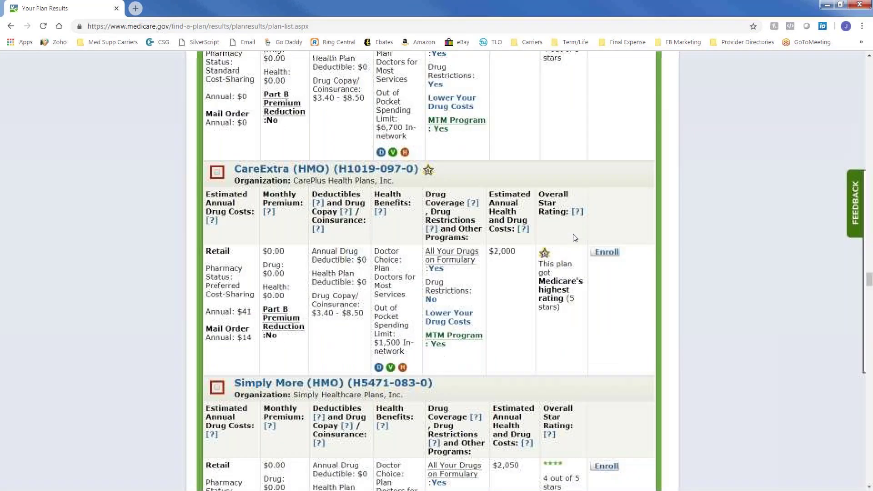
pyautogui.scroll(10, 575, 238)
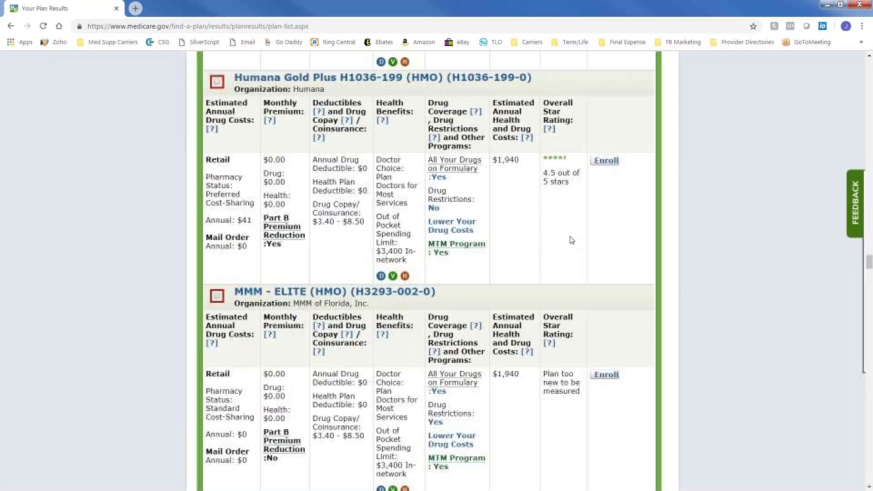
pyautogui.scroll(10, 572, 240)
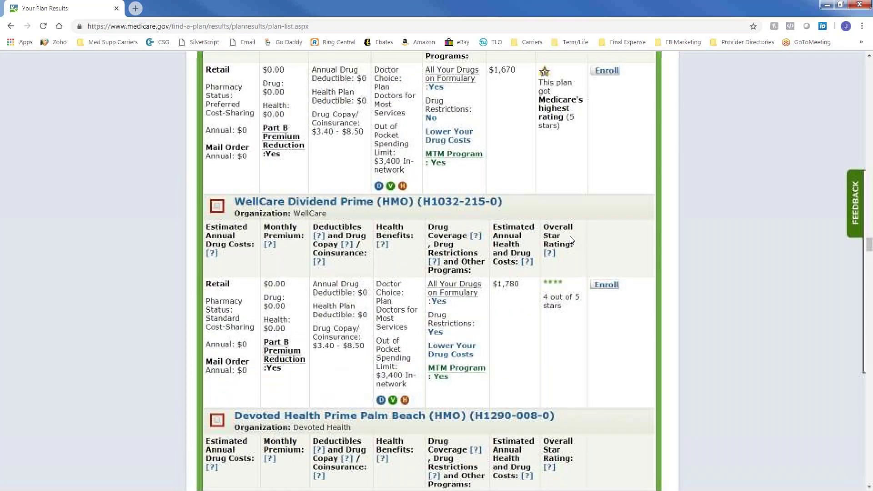
pyautogui.scroll(10, 571, 240)
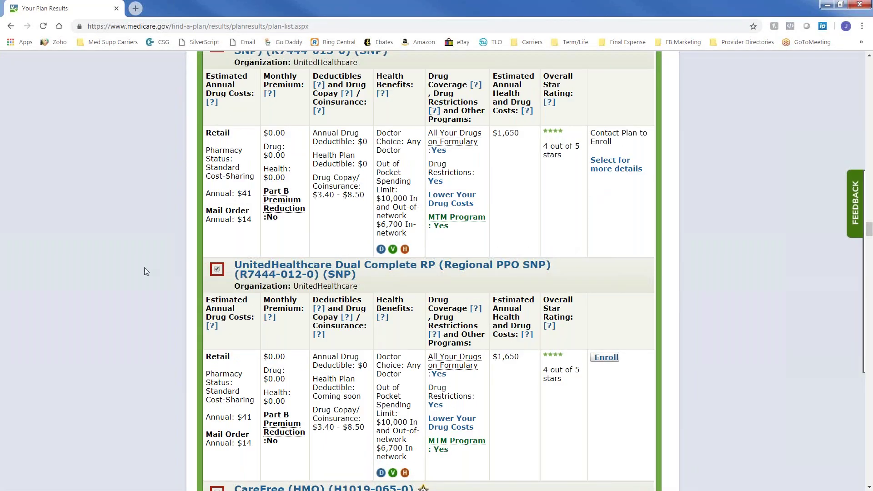
# - Add the CareNeeds (HMO SNP) plan, H1019-081-0, to the selection and compare it with the selected UnitedHealthcare plan
pyautogui.scroll(5, 144, 271)
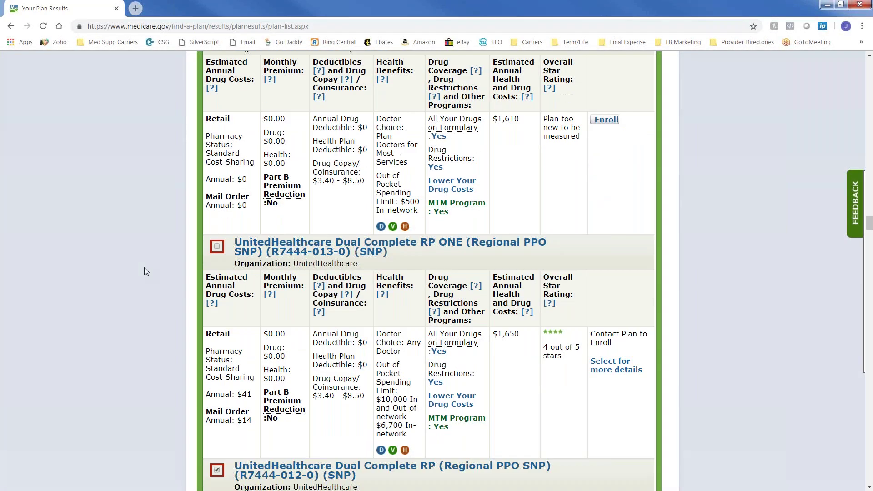
pyautogui.scroll(12, 144, 269)
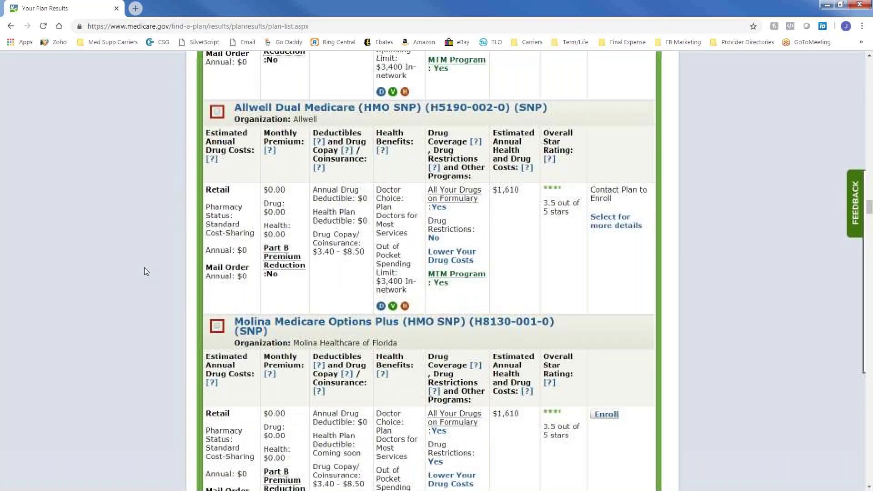
pyautogui.scroll(6, 144, 270)
pyautogui.scroll(5, 143, 269)
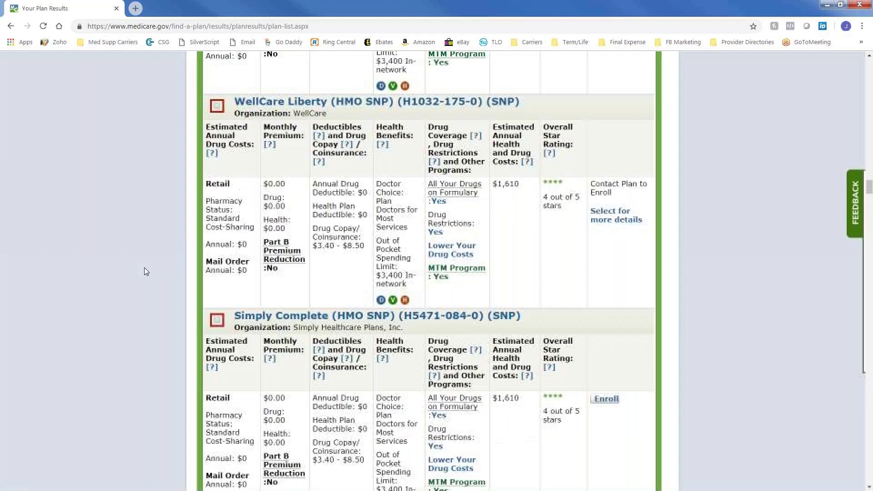
pyautogui.scroll(14, 143, 271)
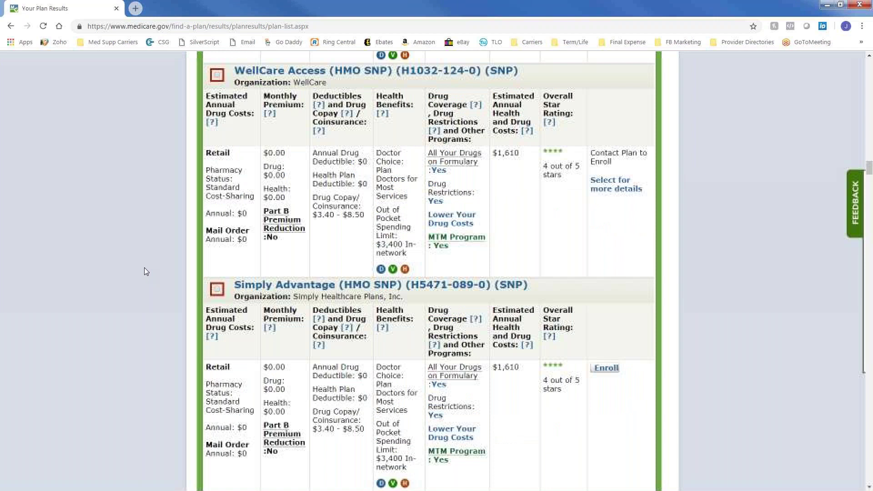
pyautogui.scroll(10, 144, 267)
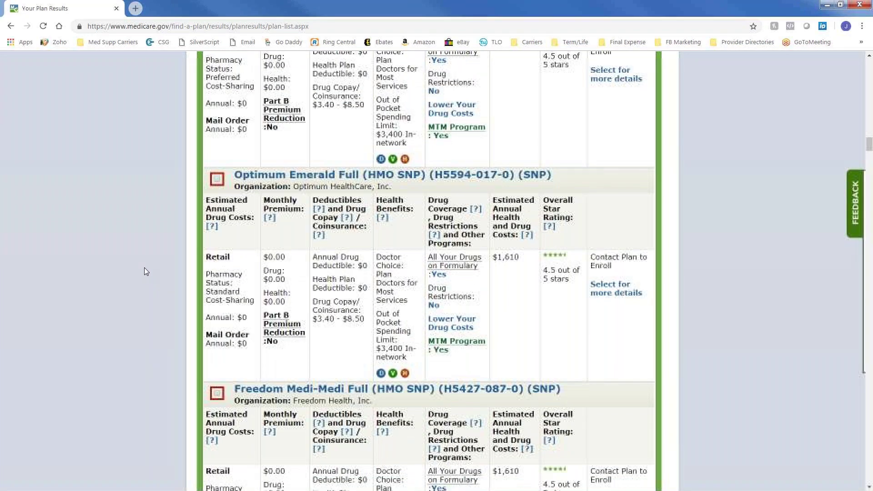
pyautogui.scroll(5, 144, 271)
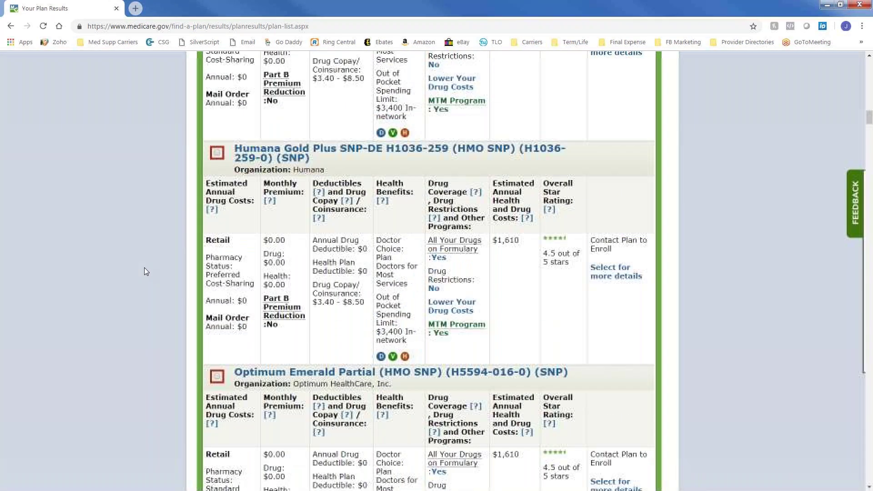
pyautogui.scroll(12, 143, 271)
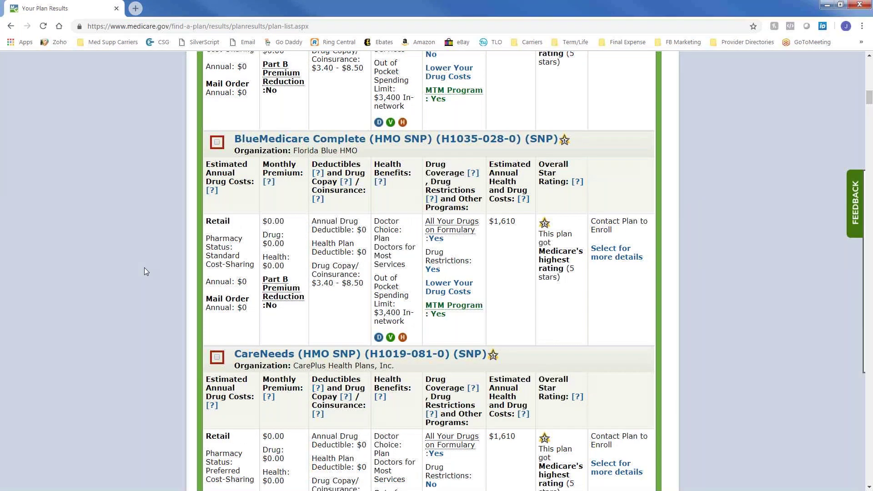
pyautogui.scroll(-3, 776, 278)
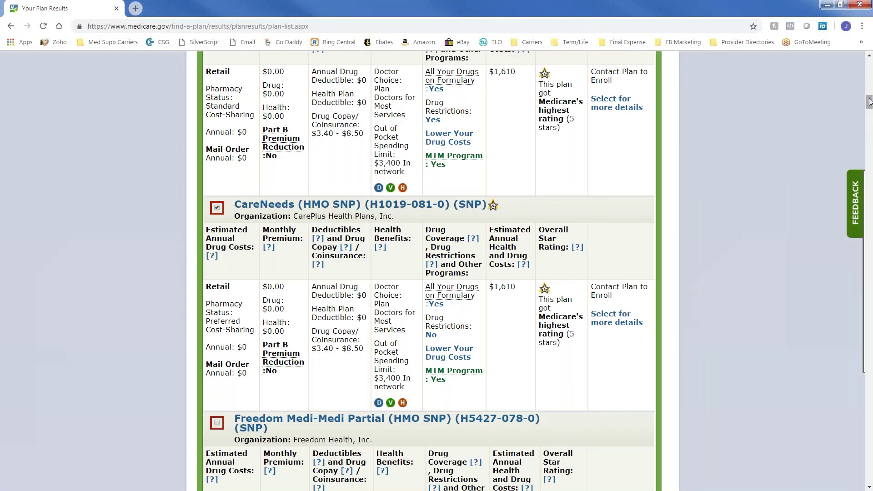
pyautogui.moveTo(870, 102); pyautogui.dragTo(871, 78)
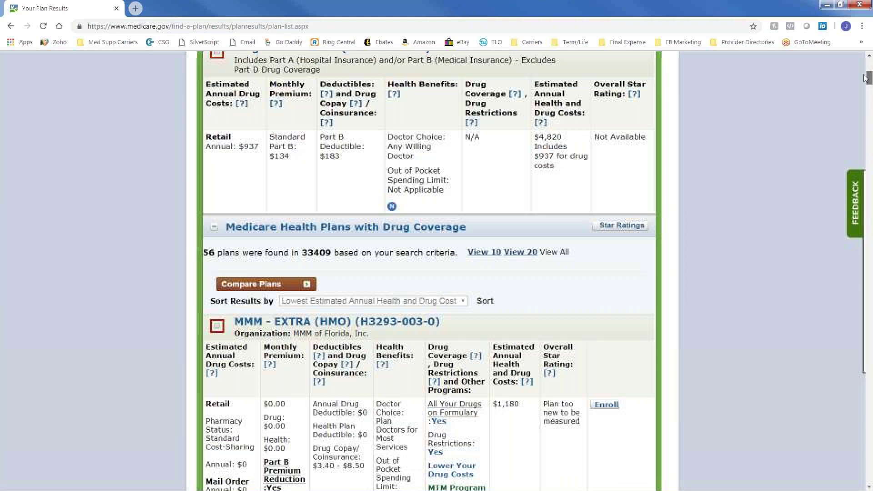
pyautogui.click(273, 285)
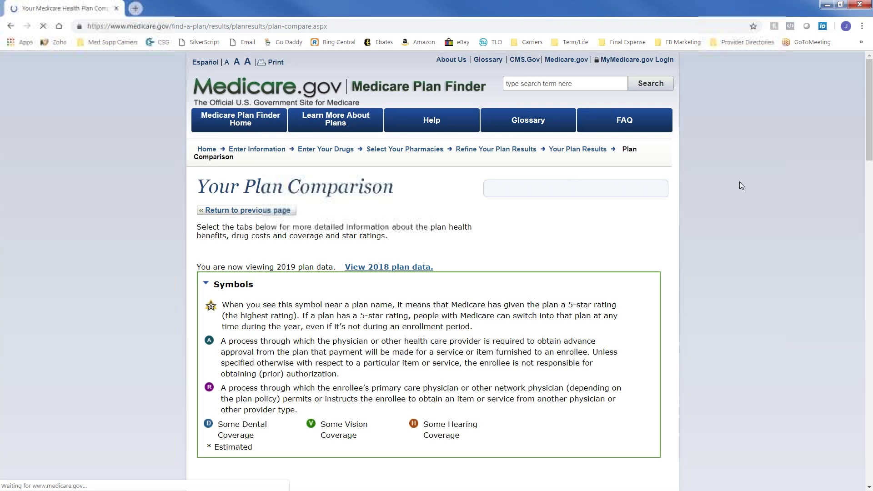
# - Open the Health & Drug Plan Benefits comparison and examine the deductibles, out-of-pocket maximums and copays of both plans
pyautogui.scroll(-5, 426, 236)
pyautogui.scroll(-2, 426, 236)
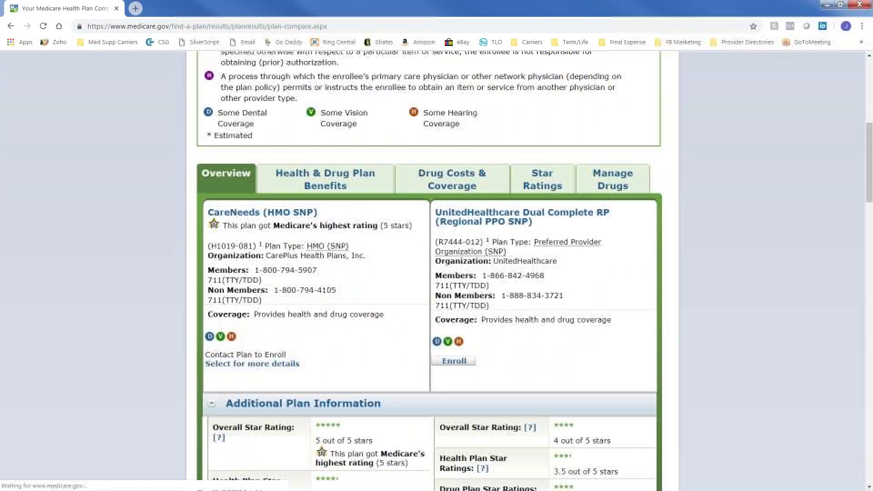
pyautogui.click(324, 183)
pyautogui.moveTo(323, 243)
pyautogui.scroll(-7, 429, 318)
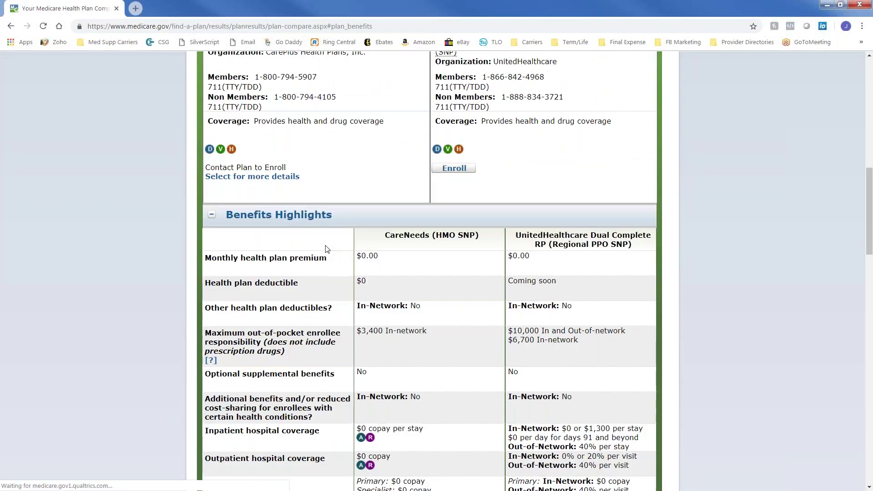
pyautogui.scroll(-5, 429, 318)
pyautogui.click(430, 348)
pyautogui.scroll(-6, 429, 353)
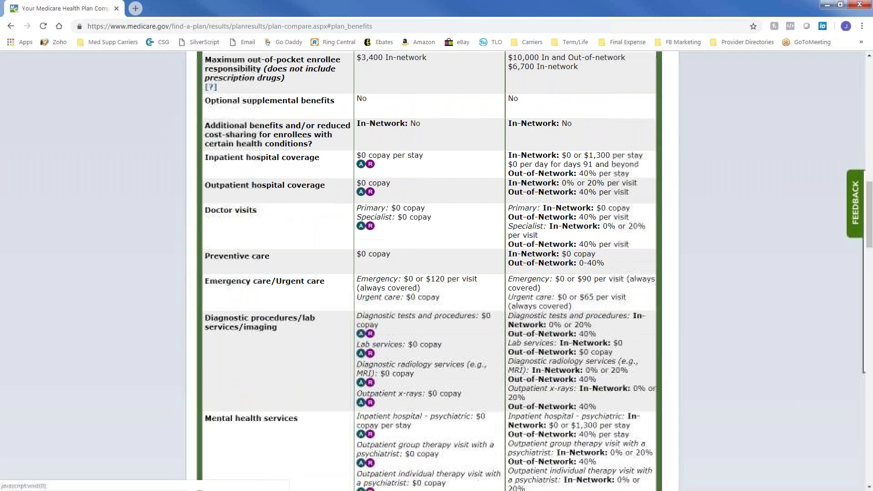
# - Open the Drug Costs & Coverage comparison and examine both plans' pharmacy, mail order and estimated monthly drug costs
pyautogui.scroll(10, 444, 301)
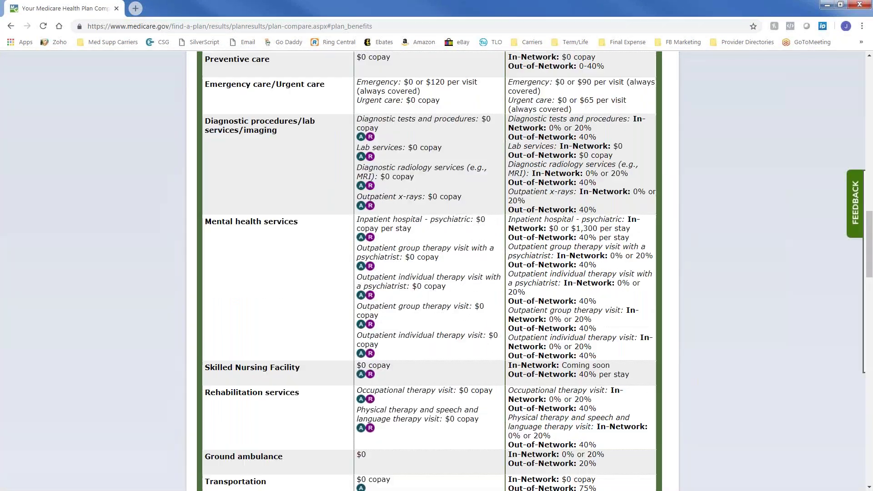
pyautogui.scroll(3, 444, 301)
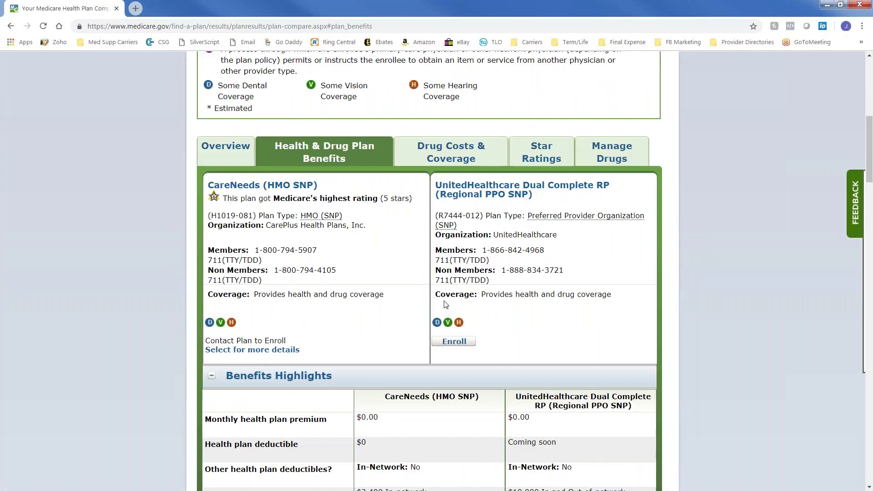
pyautogui.scroll(1, 444, 304)
pyautogui.click(449, 202)
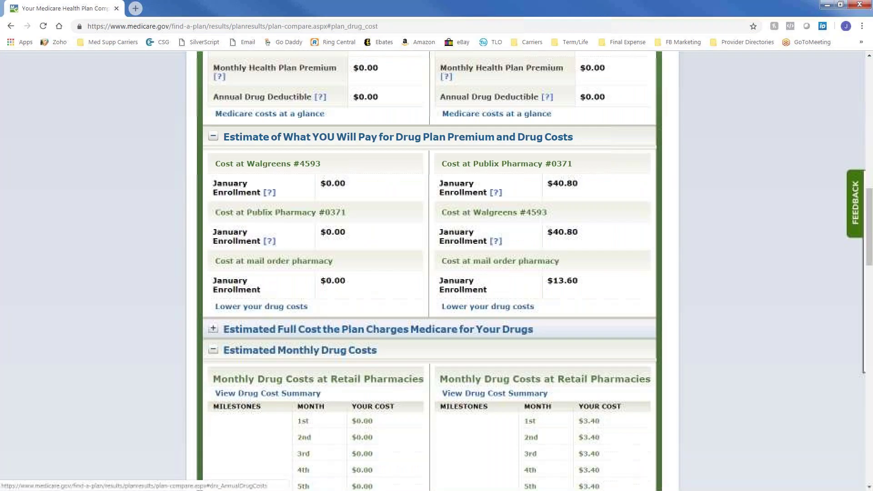
pyautogui.scroll(-5, 485, 291)
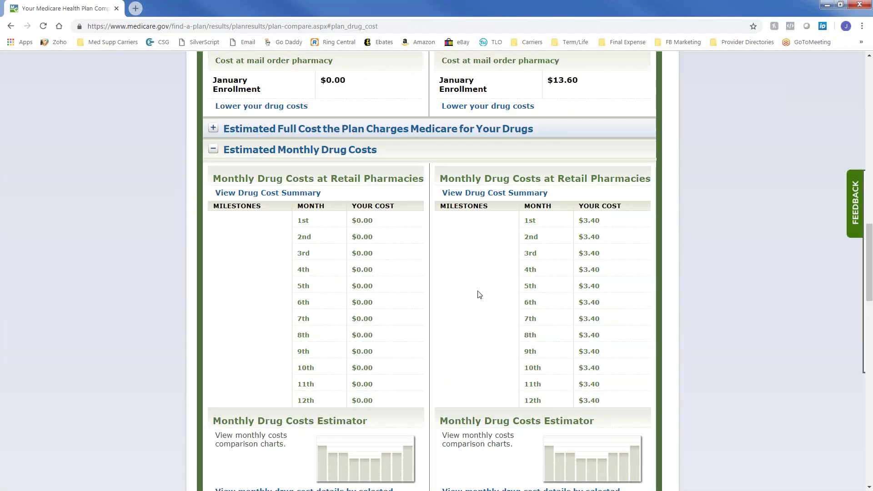
pyautogui.scroll(4, 479, 295)
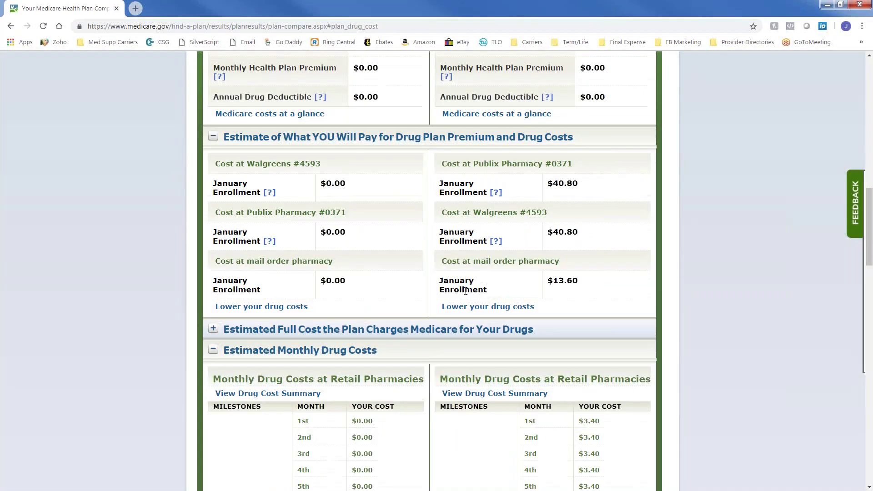
pyautogui.scroll(6, 393, 241)
pyautogui.scroll(-6, 391, 244)
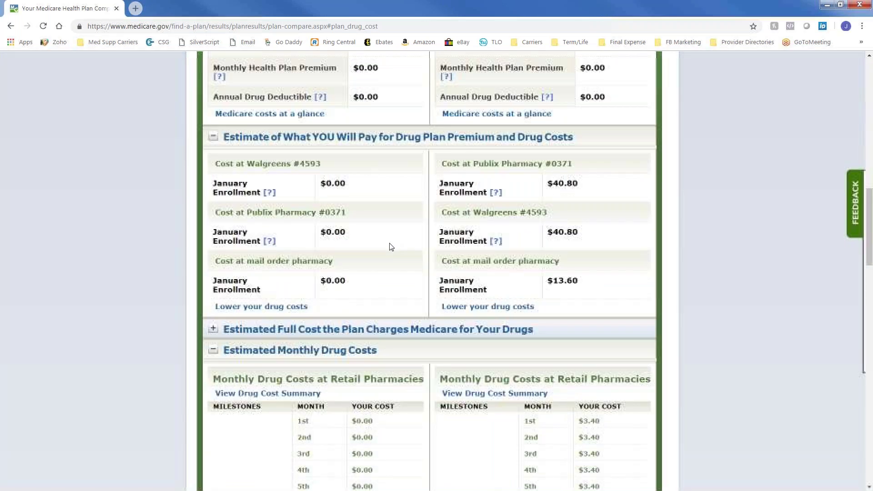
pyautogui.scroll(-4, 596, 351)
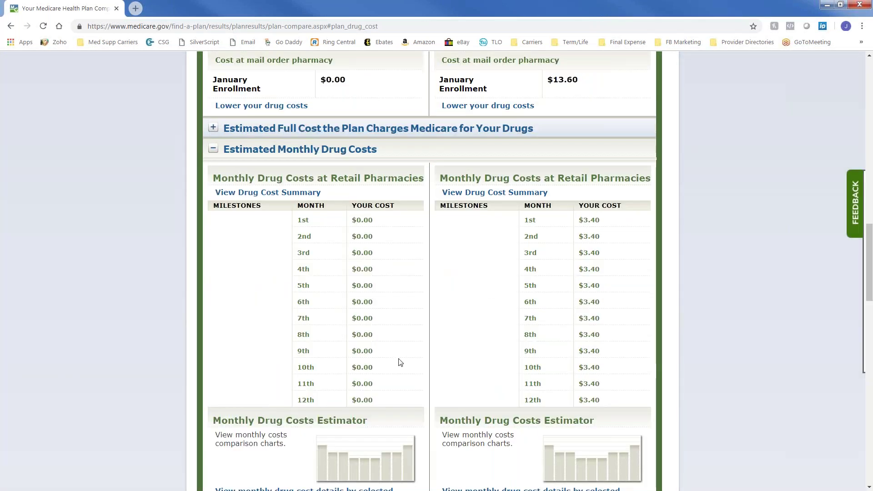
# - Return to the Overview comparison and check both plans' monthly premiums and total estimated annual costs
pyautogui.scroll(9, 398, 362)
pyautogui.scroll(2, 397, 363)
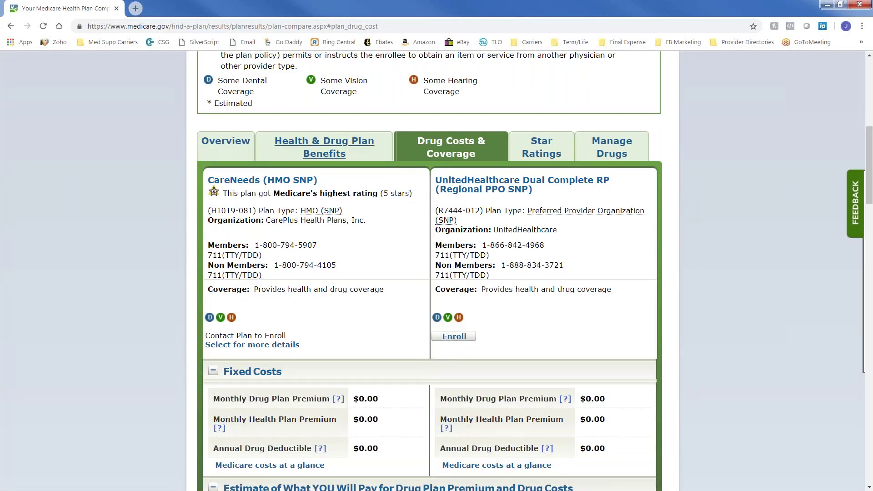
pyautogui.click(228, 150)
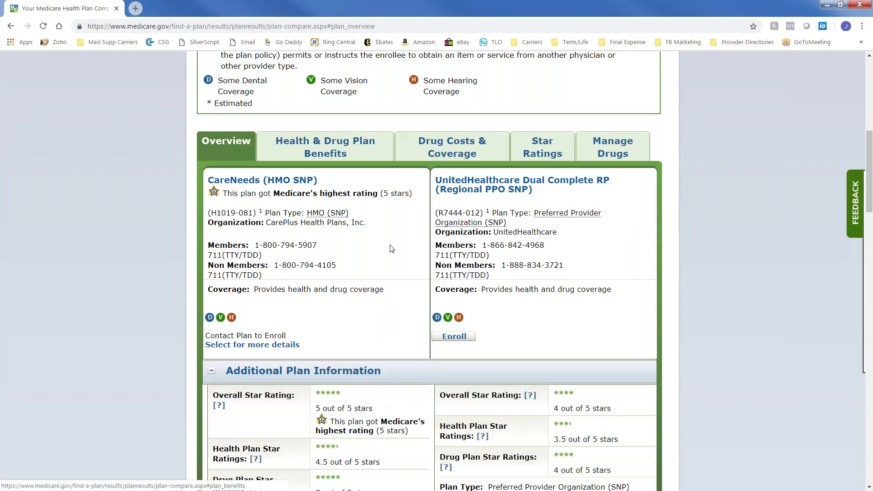
pyautogui.scroll(-10, 386, 245)
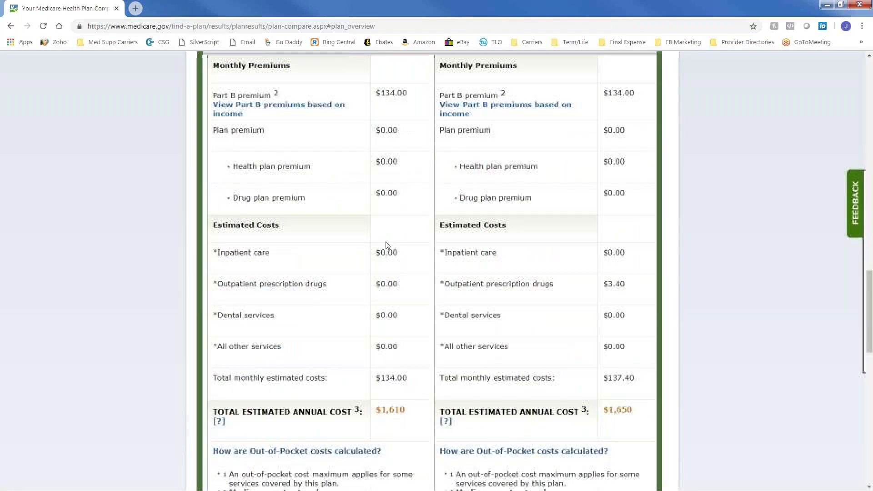
pyautogui.scroll(-6, 385, 244)
# - Reopen the Health & Drug Plan Benefits comparison and review the full list of covered services for both plans
pyautogui.scroll(13, 385, 245)
pyautogui.scroll(5, 385, 244)
pyautogui.scroll(4, 385, 245)
pyautogui.scroll(1, 385, 244)
pyautogui.click(325, 152)
pyautogui.scroll(-8, 316, 271)
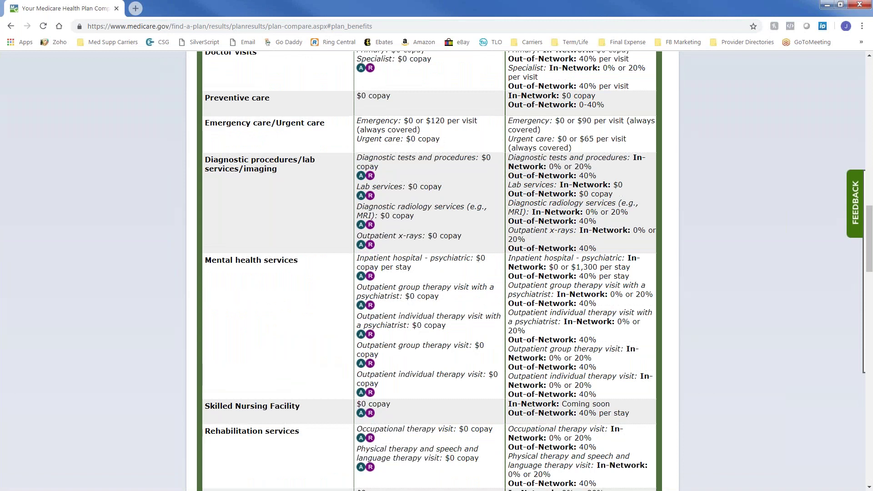
pyautogui.scroll(-15, 316, 272)
pyautogui.scroll(5, 317, 273)
pyautogui.scroll(15, 317, 273)
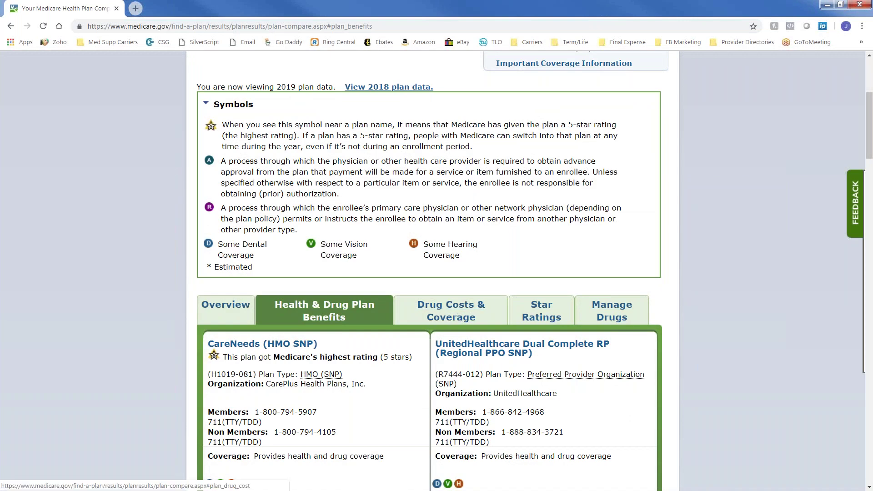
# - Open the plan details of CareNeeds (HMO SNP) and review its overview, provider network and costs
pyautogui.scroll(-5, 459, 111)
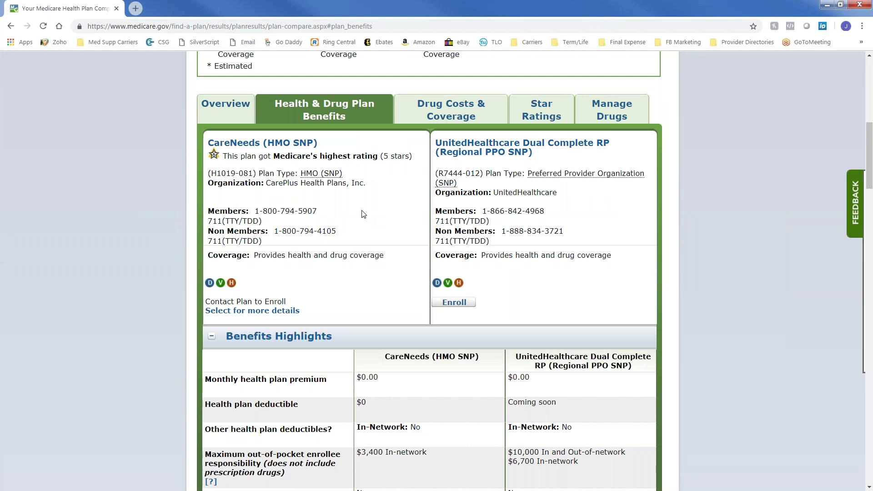
pyautogui.click(293, 143)
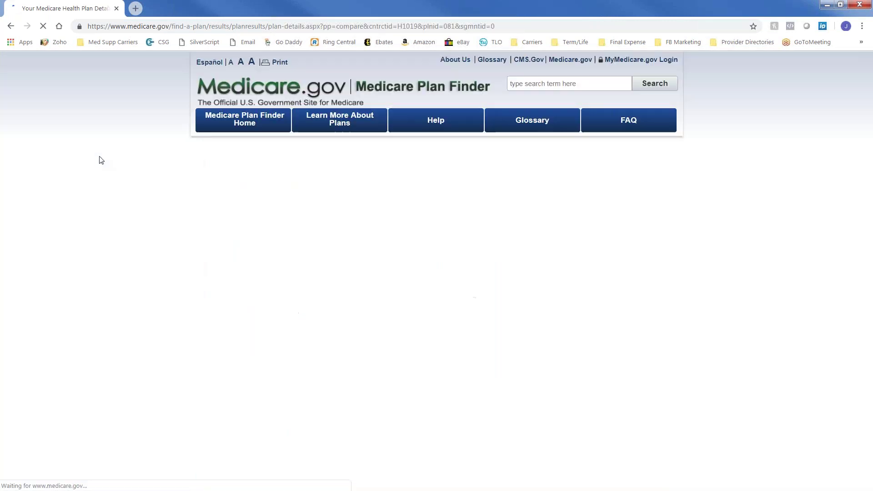
pyautogui.scroll(-20, 205, 183)
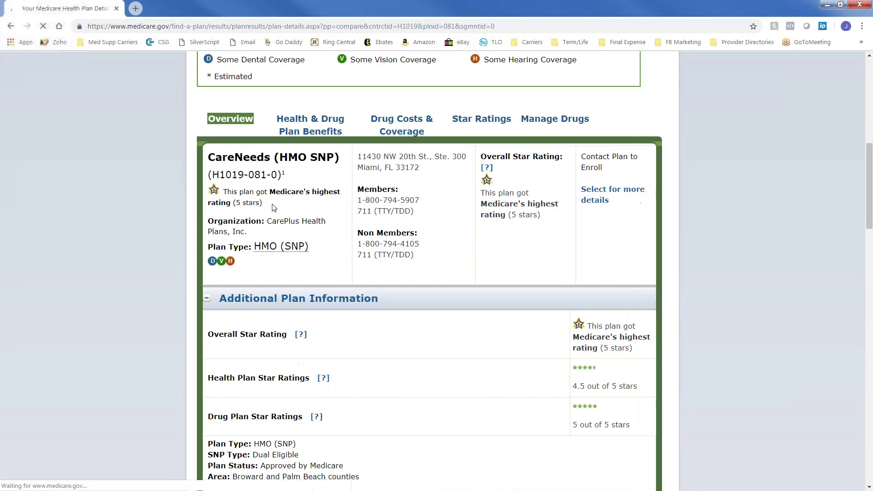
pyautogui.scroll(3, 429, 271)
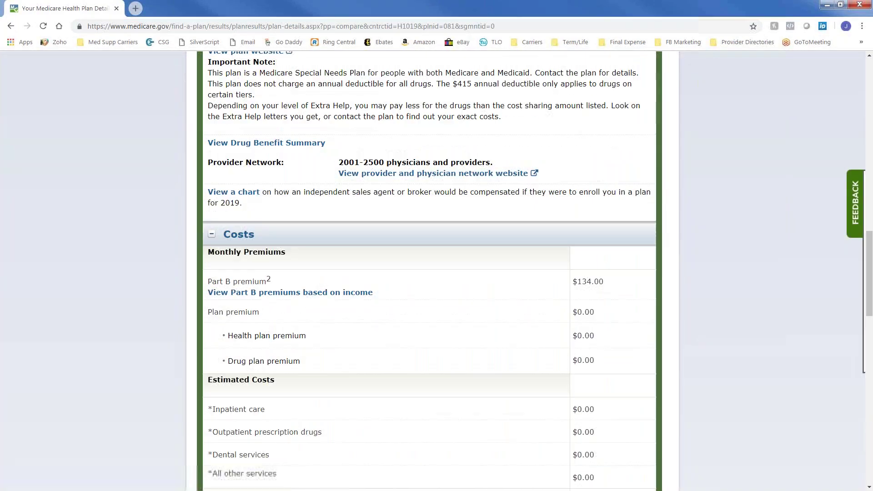
pyautogui.scroll(-7, 429, 271)
# - Show the Health & Drug Plan Benefits of CareNeeds (HMO SNP) and review its benefits highlights and services
pyautogui.scroll(16, 430, 271)
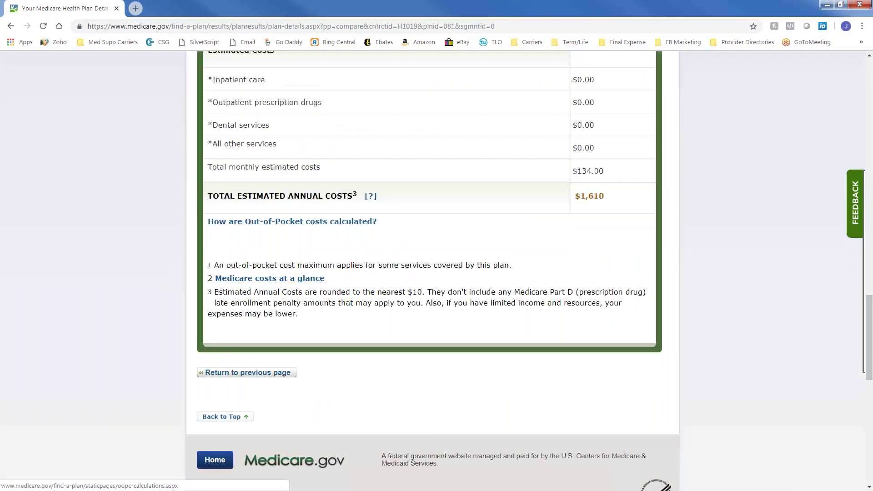
pyautogui.scroll(3, 429, 271)
pyautogui.click(308, 225)
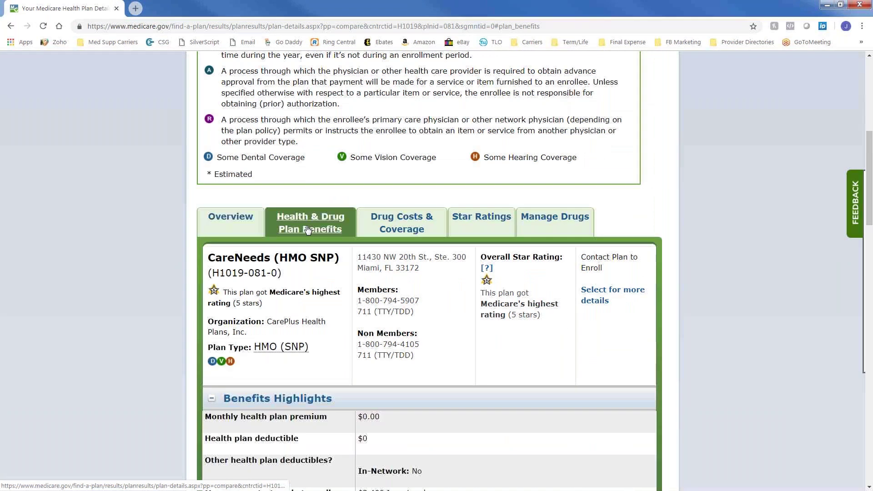
pyautogui.scroll(-8, 308, 225)
pyautogui.scroll(-7, 291, 226)
pyautogui.scroll(8, 565, 225)
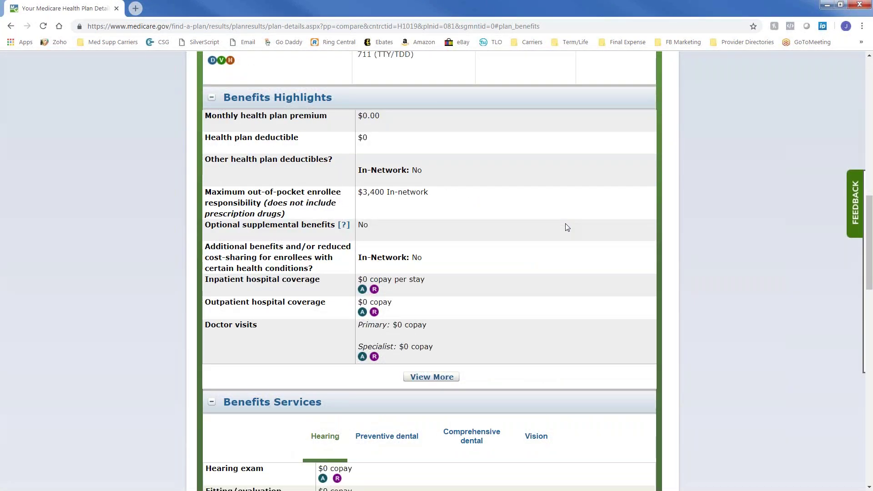
# - Go back to Your Plan Results and return from there to the Refine Your Plan Results page
pyautogui.scroll(15, 566, 223)
pyautogui.click(577, 162)
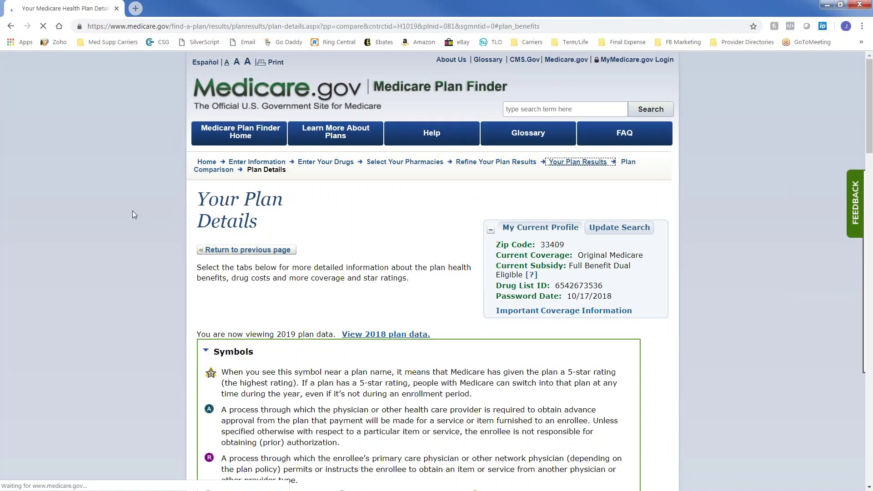
pyautogui.scroll(-5, 132, 201)
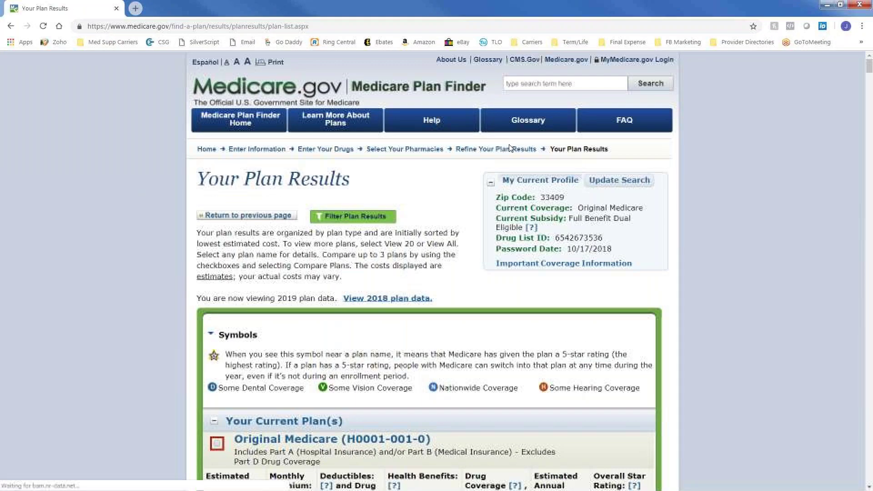
pyautogui.click(510, 148)
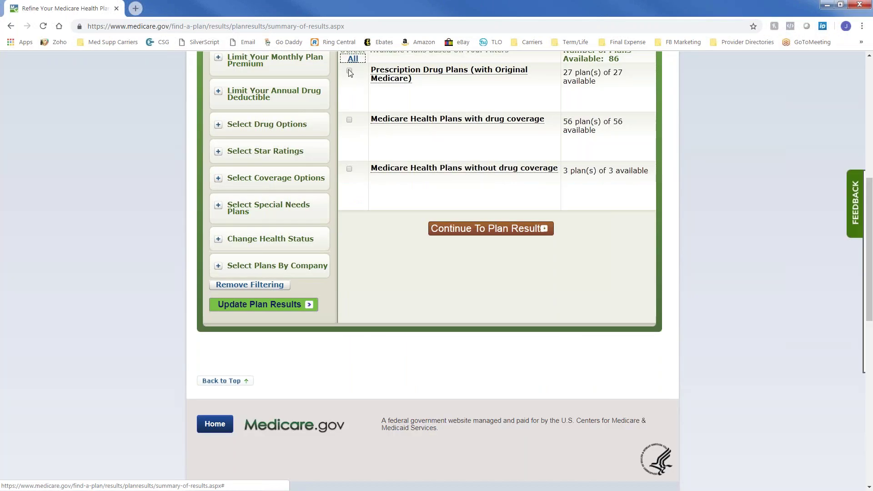
# - Continue to the plan results for Prescription Drug Plans, open SilverScript Choice (PDP), and review its drug costs and coverage
pyautogui.click(487, 232)
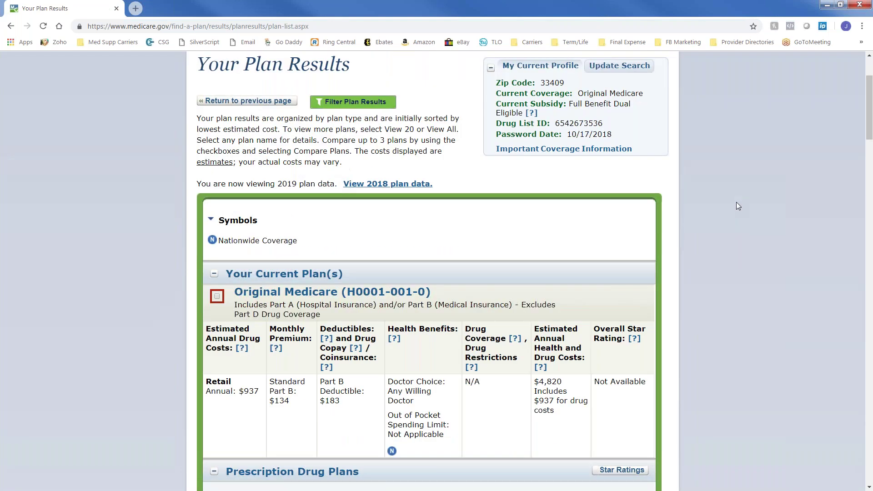
pyautogui.scroll(-8, 526, 219)
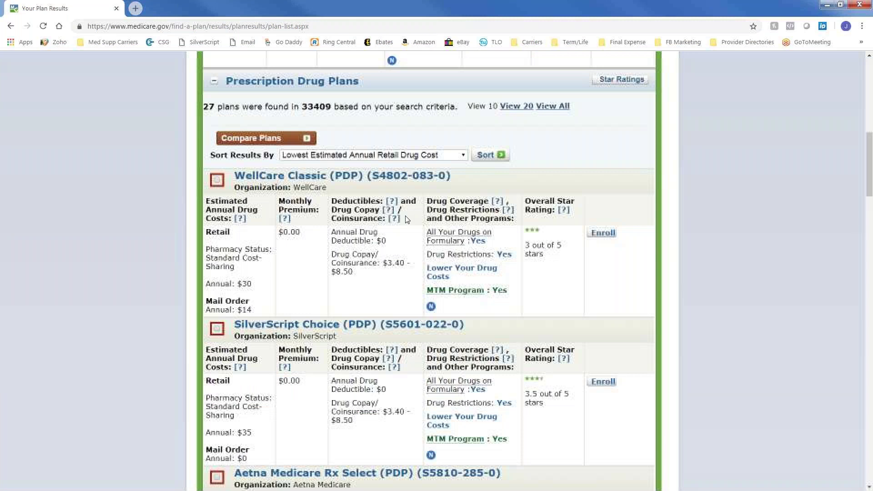
pyautogui.click(305, 319)
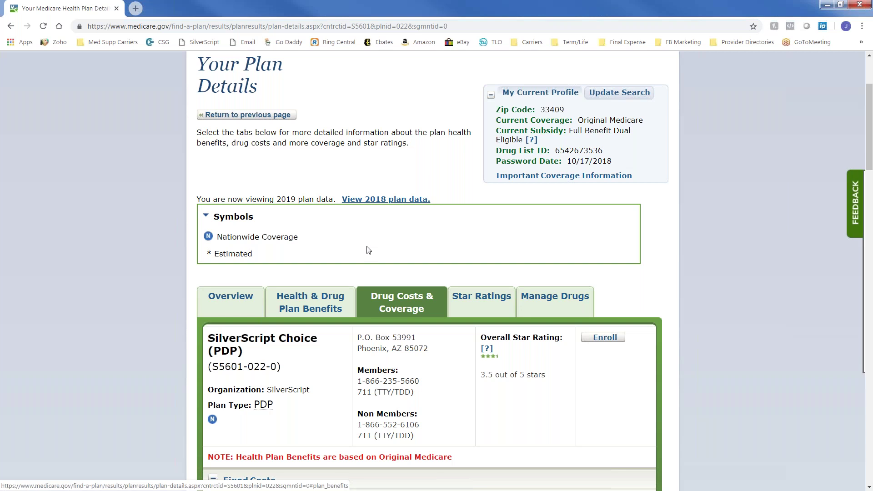
pyautogui.scroll(-1, 370, 249)
pyautogui.scroll(-15, 369, 249)
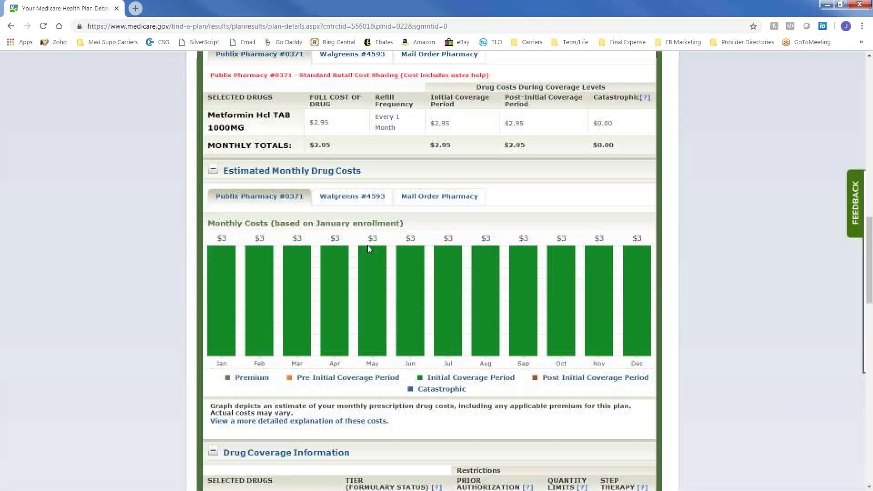
# - Open the printable My Drug List from the drug coverage information and highlight its blank name line
pyautogui.scroll(-5, 368, 245)
pyautogui.click(249, 291)
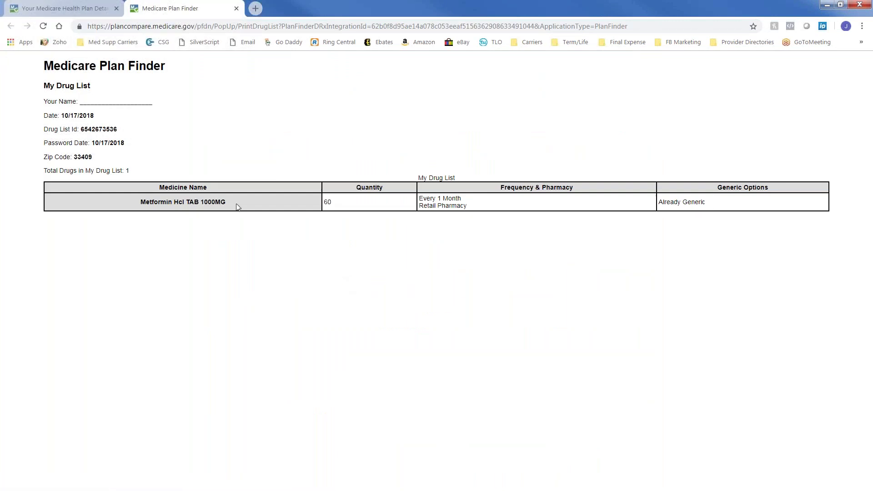
pyautogui.moveTo(43, 102); pyautogui.dragTo(153, 102)
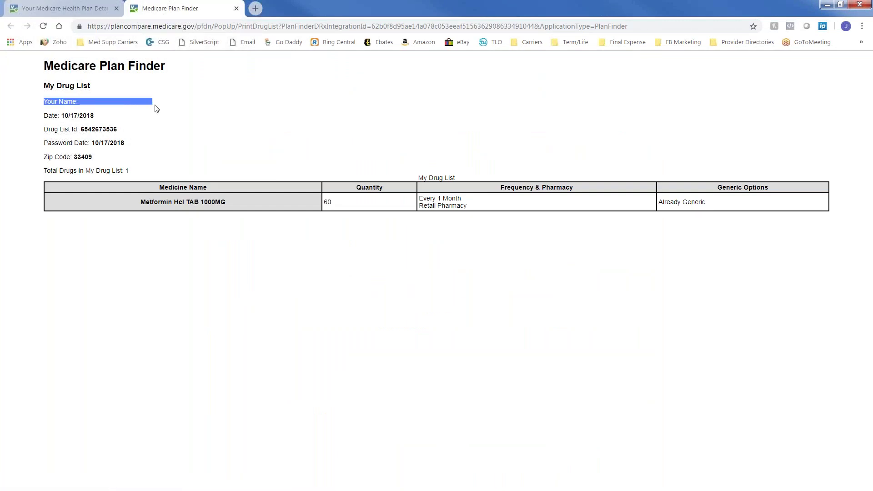
# - Generate the printable plan report for SilverScript Choice (PDP), adding Estimated Drug Costs for Walgreens #4593 to the default options
pyautogui.click(94, 7)
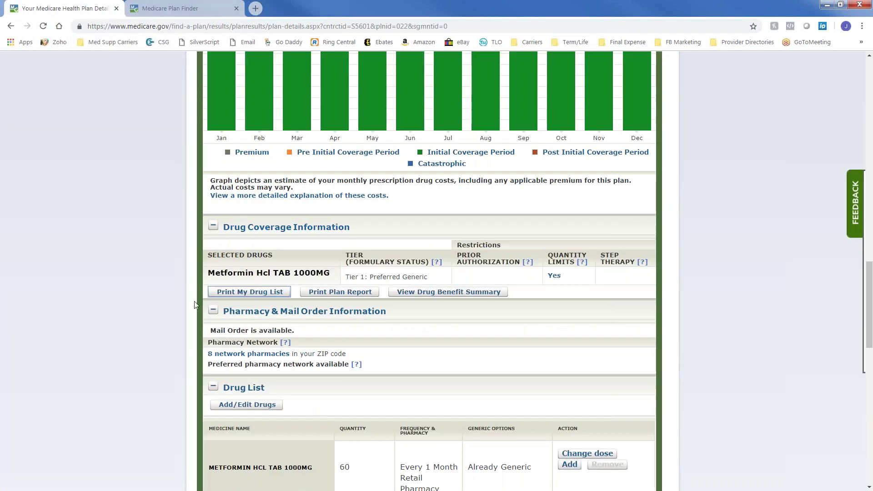
pyautogui.click(331, 293)
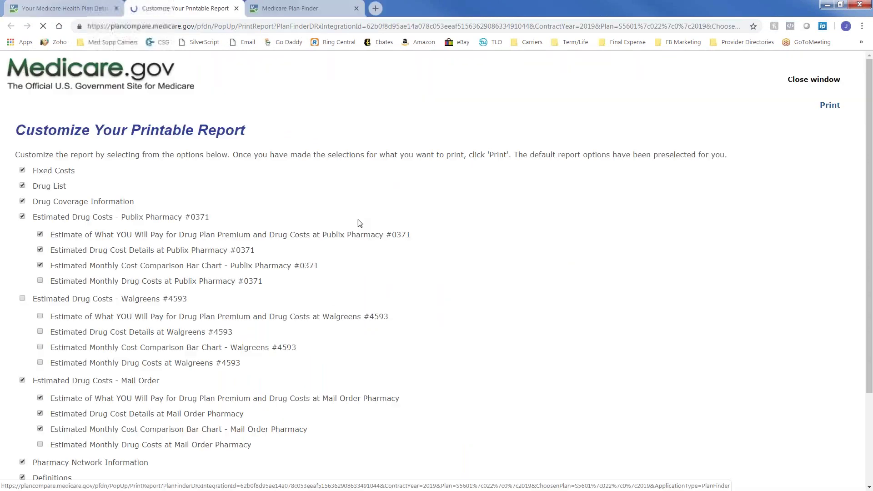
pyautogui.scroll(-3, 343, 206)
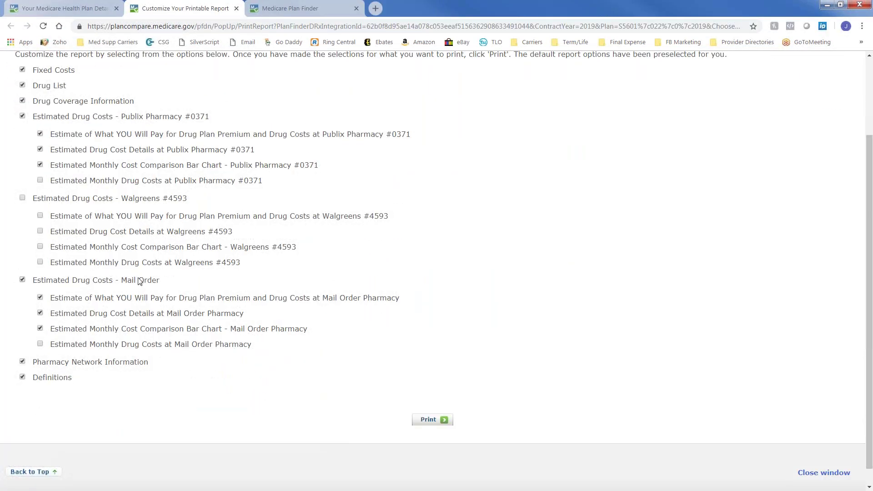
pyautogui.click(23, 198)
pyautogui.click(427, 420)
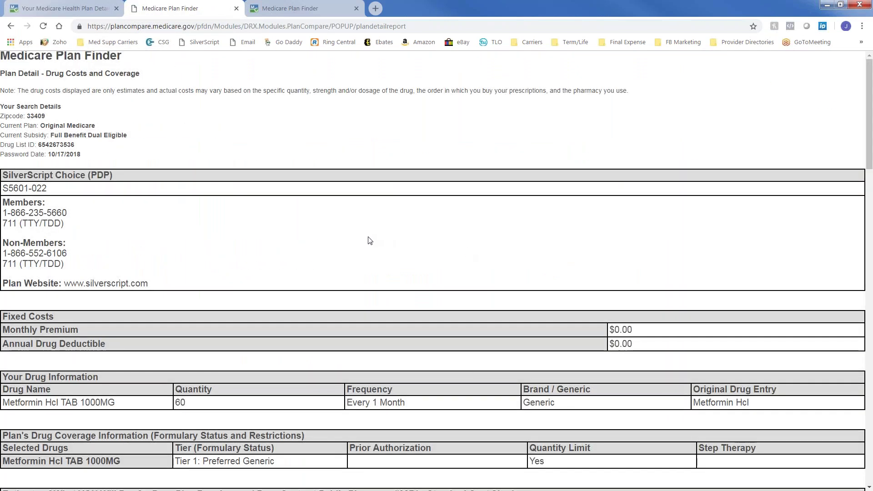
# - Read through the SilverScript Choice plan report to its definitions, then highlight the drug list ID and password date in the search details
pyautogui.scroll(-4, 369, 237)
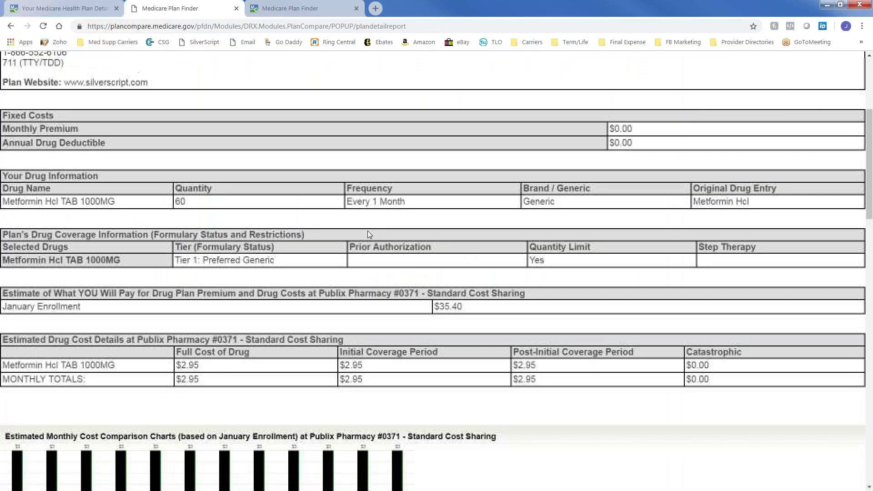
pyautogui.scroll(-9, 369, 235)
pyautogui.scroll(-10, 370, 235)
pyautogui.scroll(-1, 372, 235)
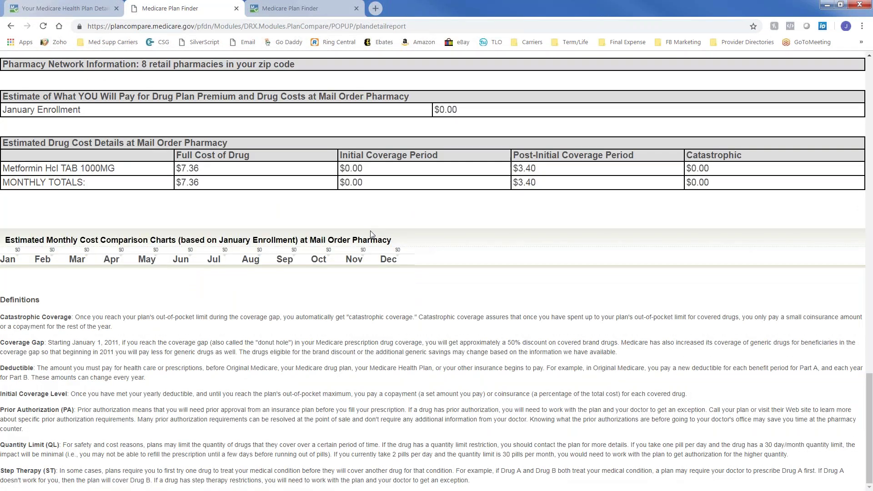
pyautogui.scroll(20, 371, 233)
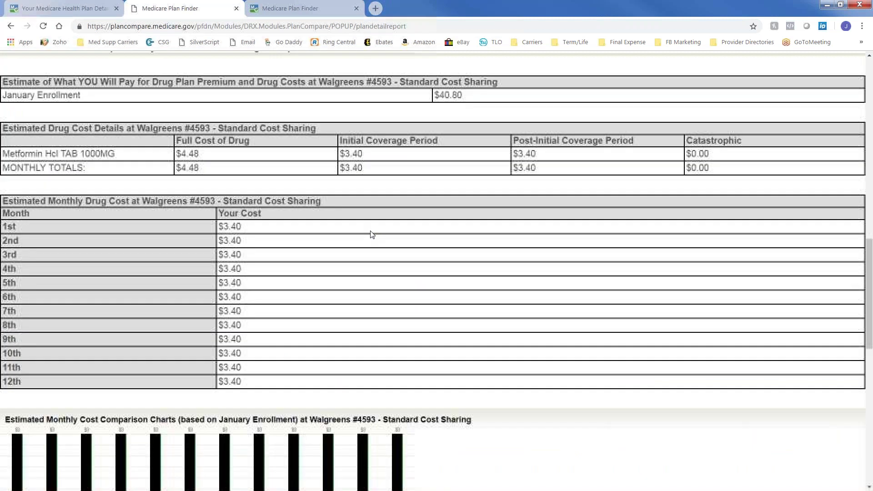
pyautogui.scroll(9, 370, 234)
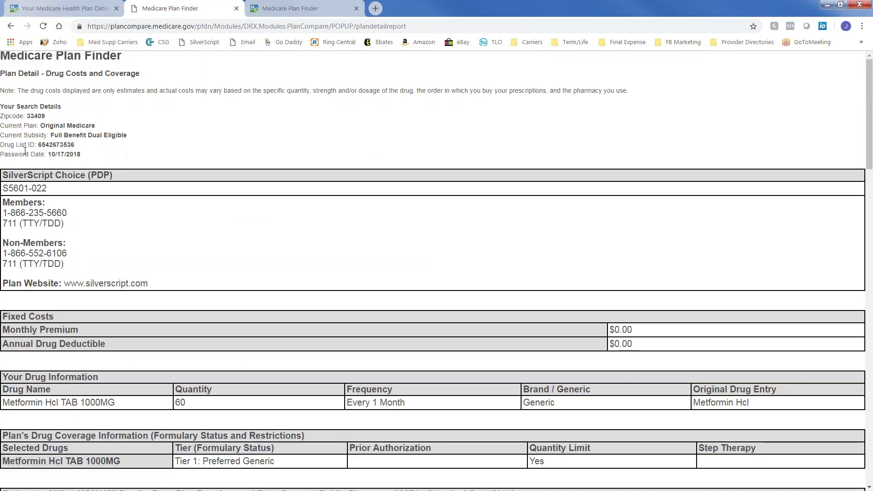
pyautogui.moveTo(5, 147); pyautogui.dragTo(73, 142)
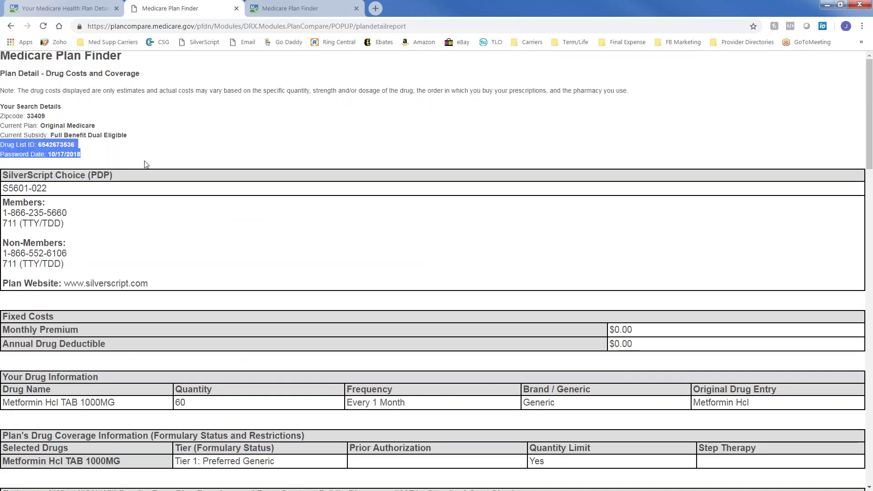
# - Return to the printable My Drug List and point out its password date and ZIP code lines
pyautogui.click(314, 9)
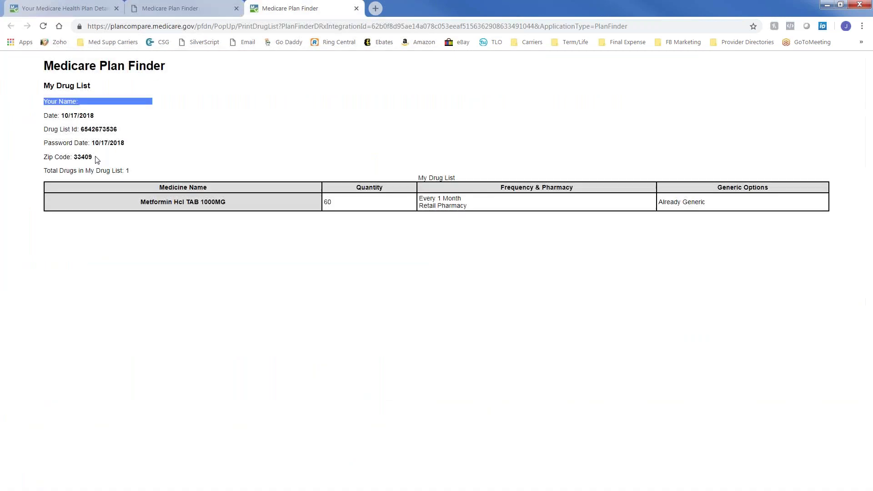
pyautogui.moveTo(43, 140); pyautogui.dragTo(136, 157)
pyautogui.click(200, 148)
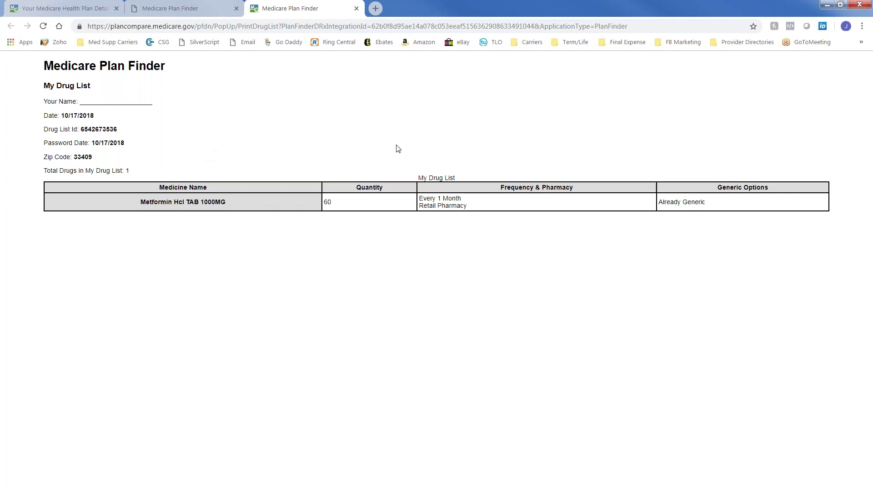
# - Print the My Drug List page, close it, and return to the SilverScript Choice plan details
pyautogui.rightClick(372, 169)
pyautogui.click(403, 229)
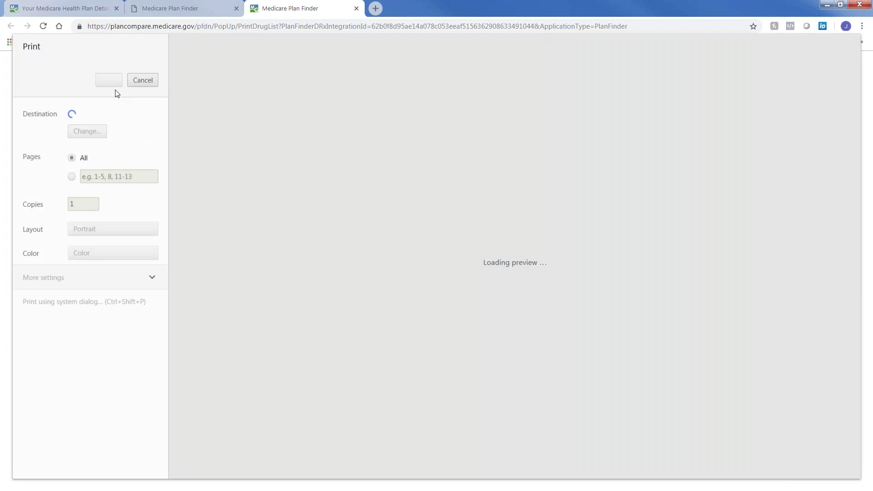
pyautogui.click(109, 80)
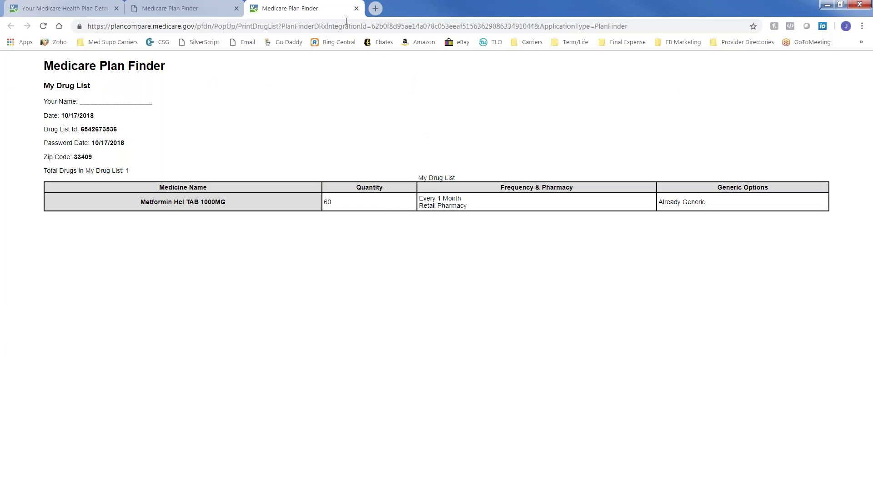
pyautogui.click(357, 8)
pyautogui.click(92, 11)
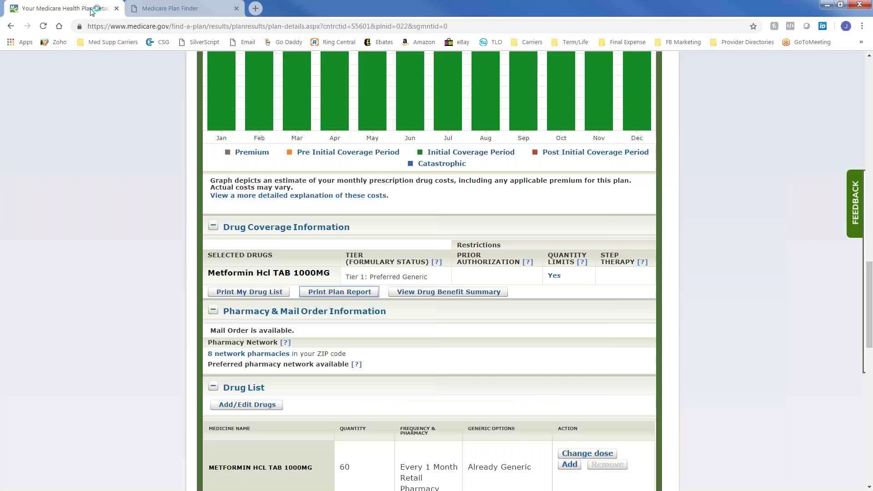